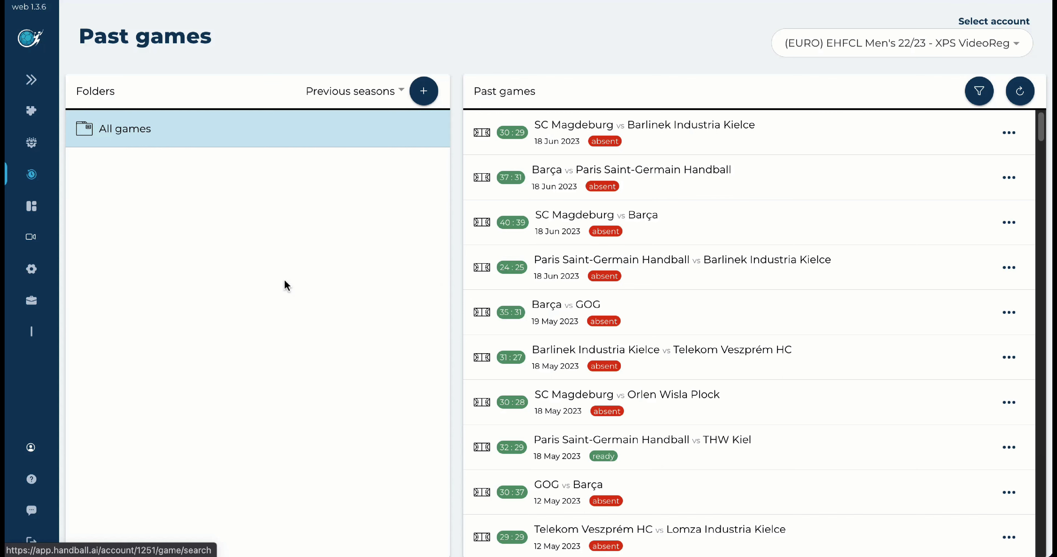
Preview the navigation menu and the SC Magdeburg vs Barça actions list, then reopen the main menu
{"action": "left_click", "coordinate": [30, 82]}
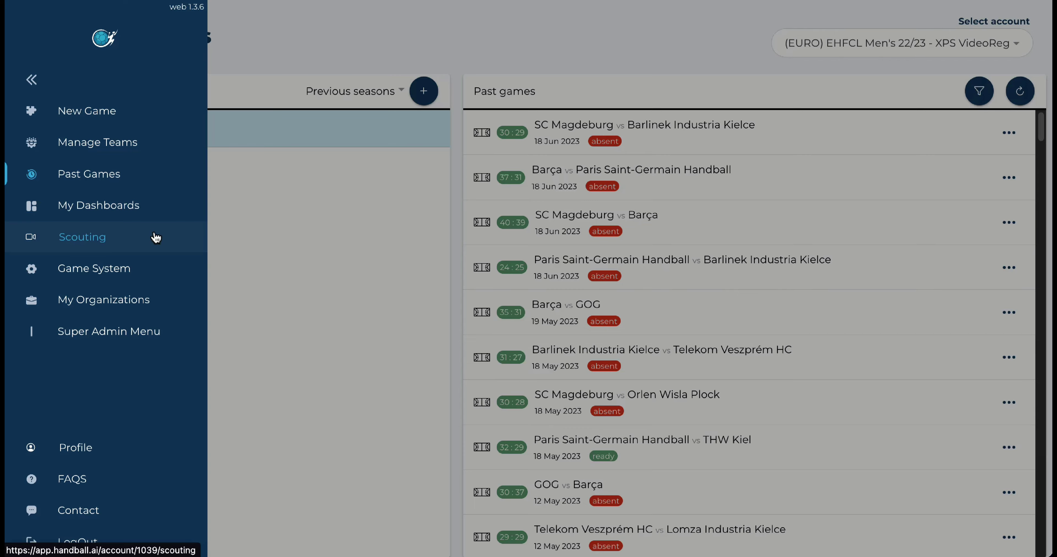
{"action": "left_click", "coordinate": [718, 310]}
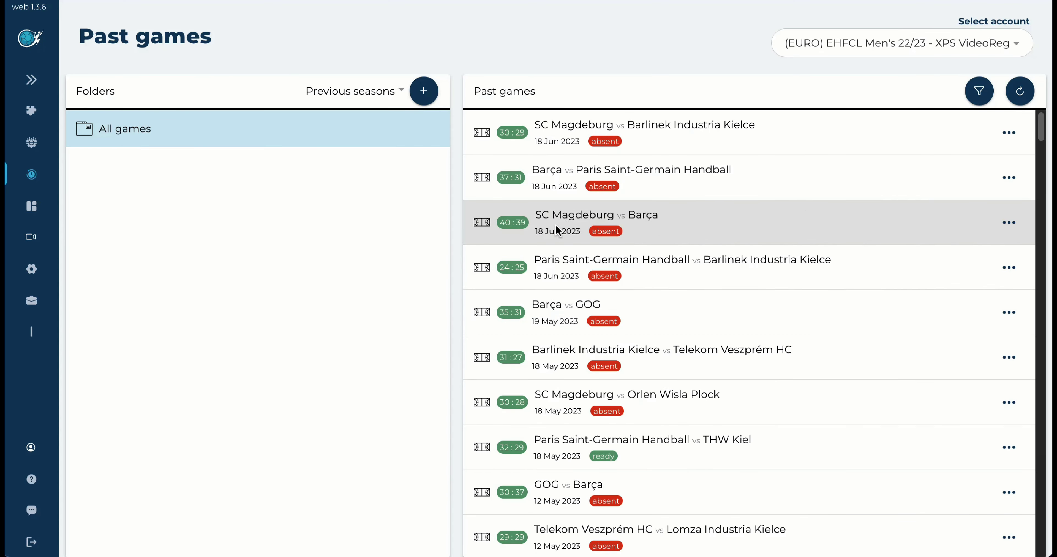
{"action": "left_click", "coordinate": [1008, 222]}
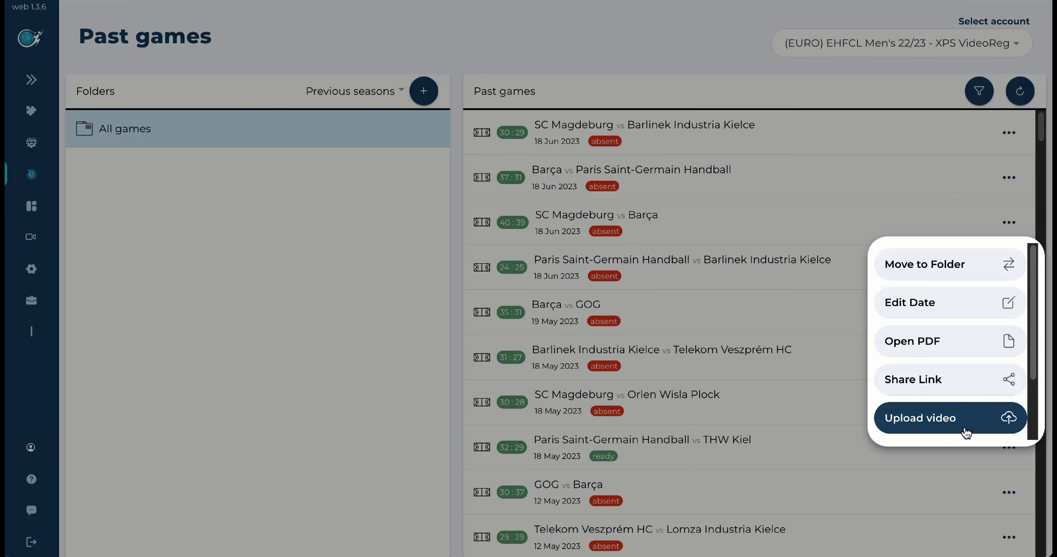
{"action": "left_click", "coordinate": [591, 333]}
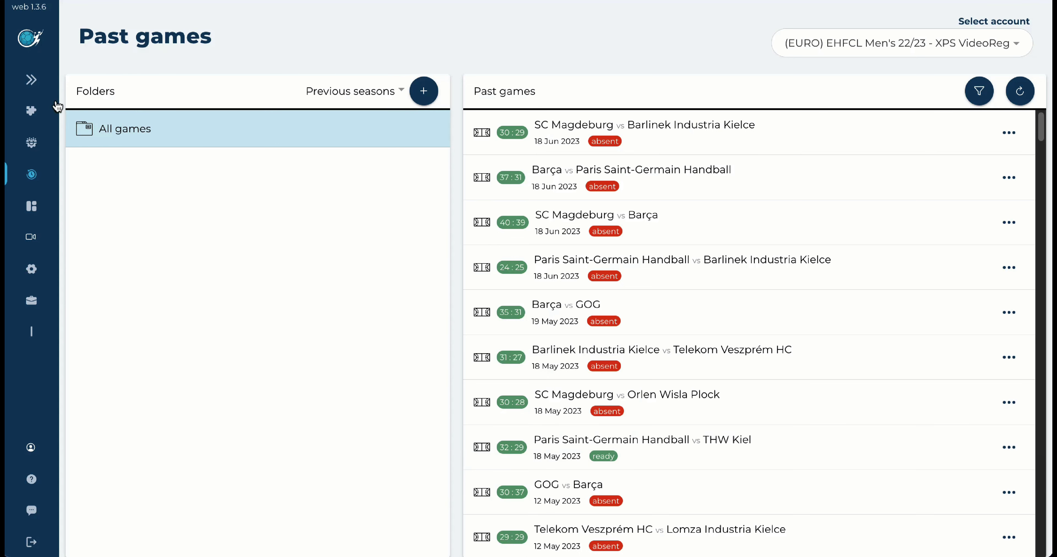
{"action": "left_click", "coordinate": [33, 82]}
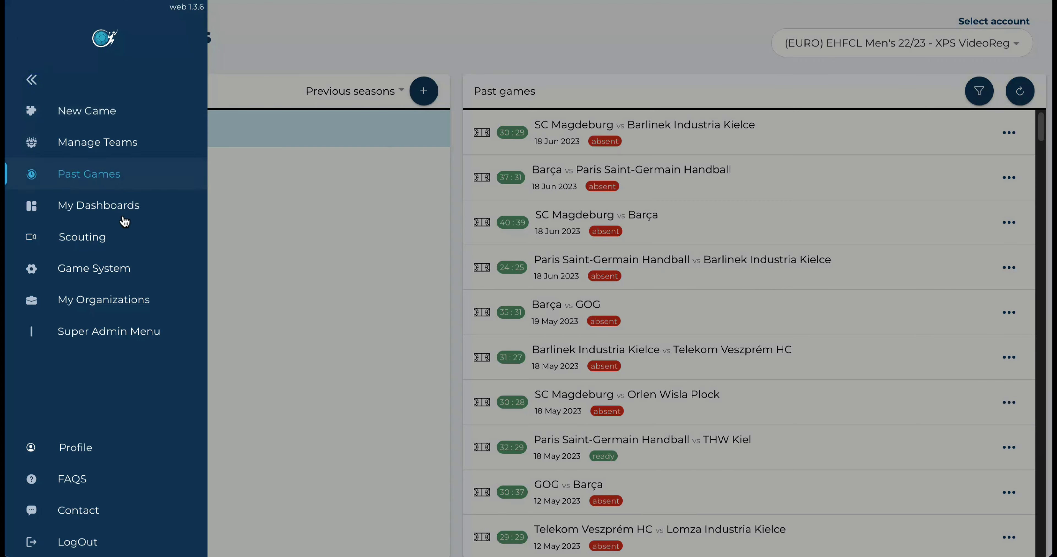
Open Scouting's Individual Performance for Paris Saint-Germain Handball, with Luc Steins as the player
{"action": "left_click", "coordinate": [125, 239]}
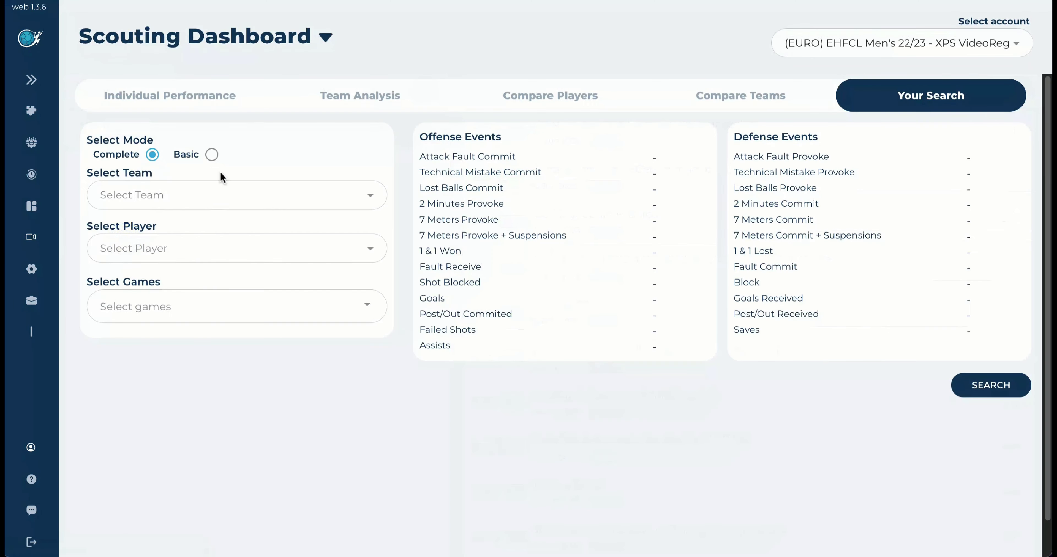
{"action": "left_click", "coordinate": [217, 101]}
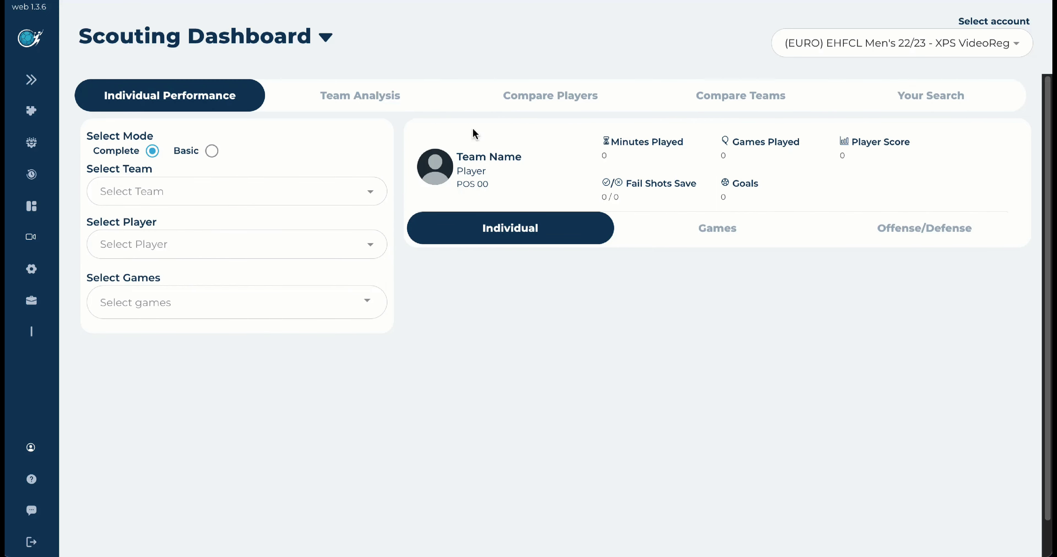
{"action": "left_click", "coordinate": [335, 195]}
{"action": "scroll", "coordinate": [250, 344], "scroll_direction": "down", "scroll_amount": 3}
{"action": "scroll", "coordinate": [176, 305], "scroll_direction": "up", "scroll_amount": 3}
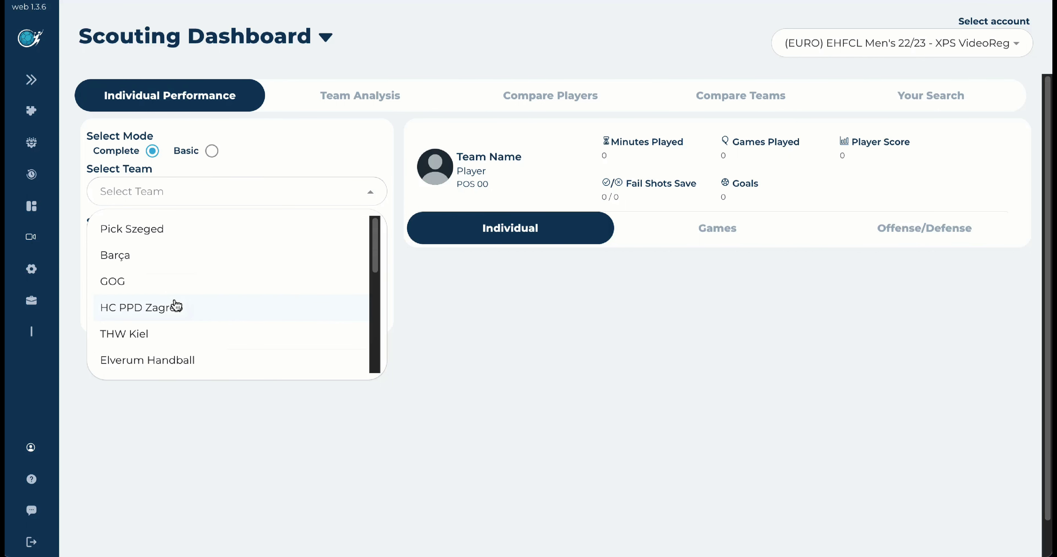
{"action": "type", "text": "par"}
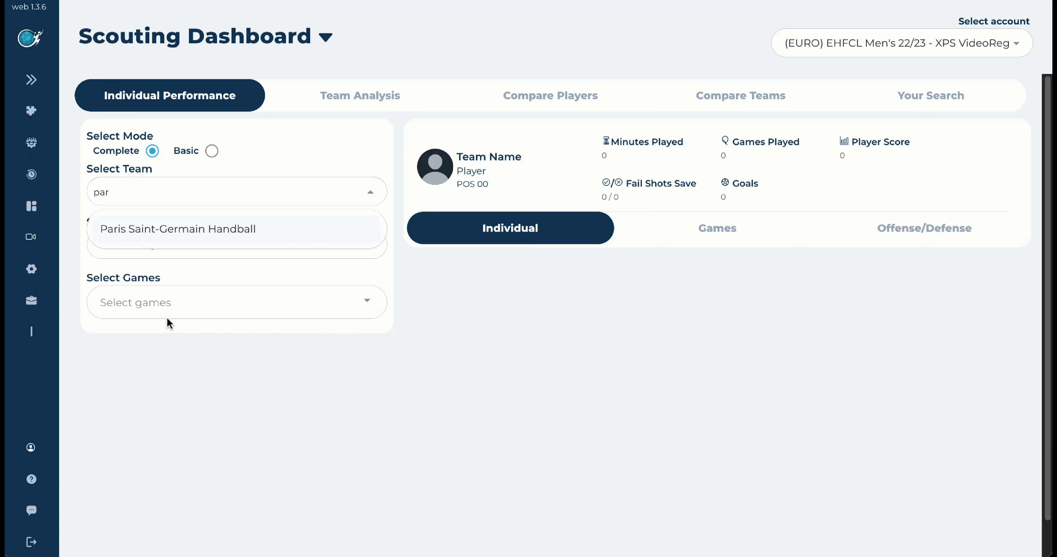
{"action": "key", "text": "Return"}
{"action": "left_click", "coordinate": [201, 245]}
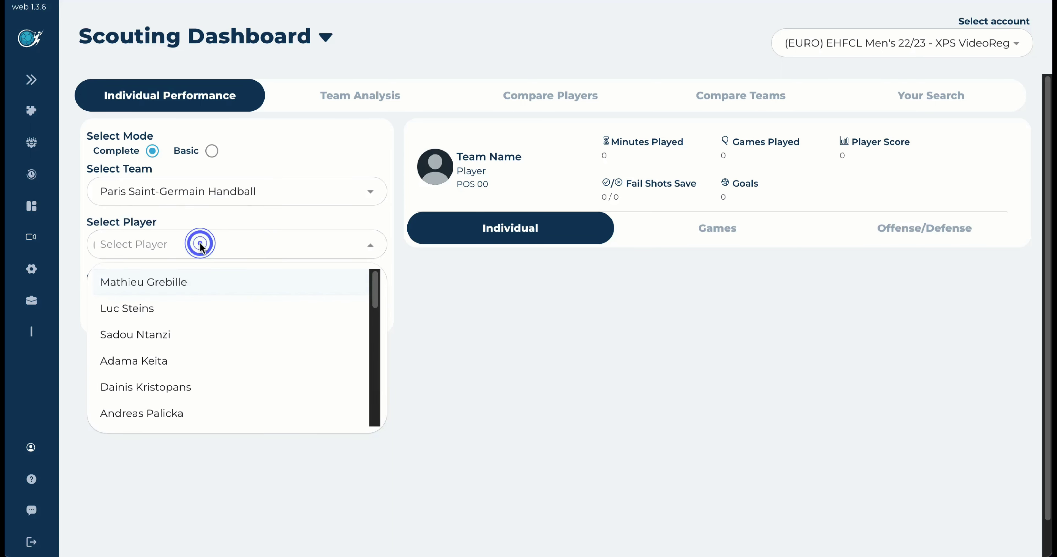
{"action": "left_click", "coordinate": [169, 308]}
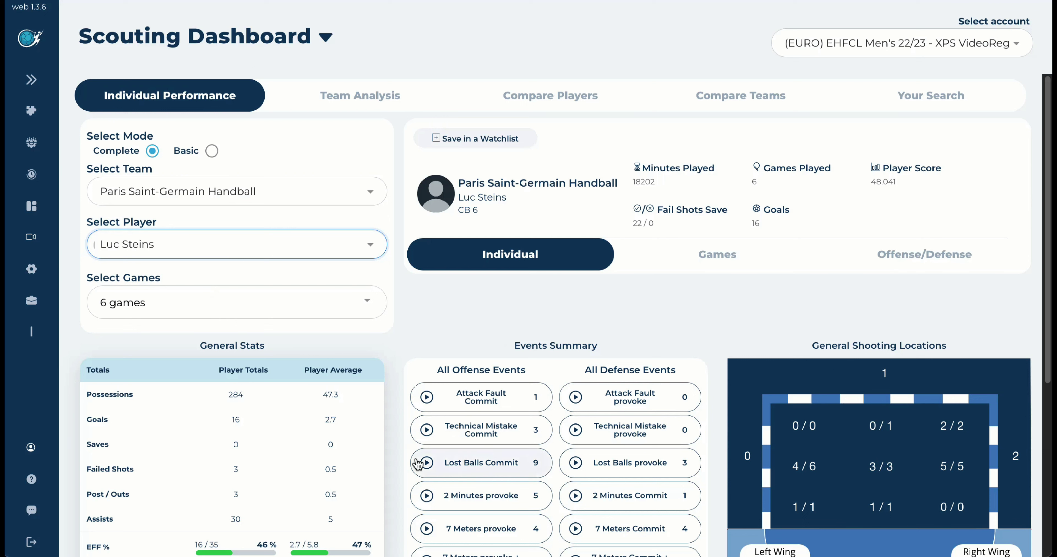
{"action": "scroll", "coordinate": [417, 464], "scroll_direction": "down", "scroll_amount": 5}
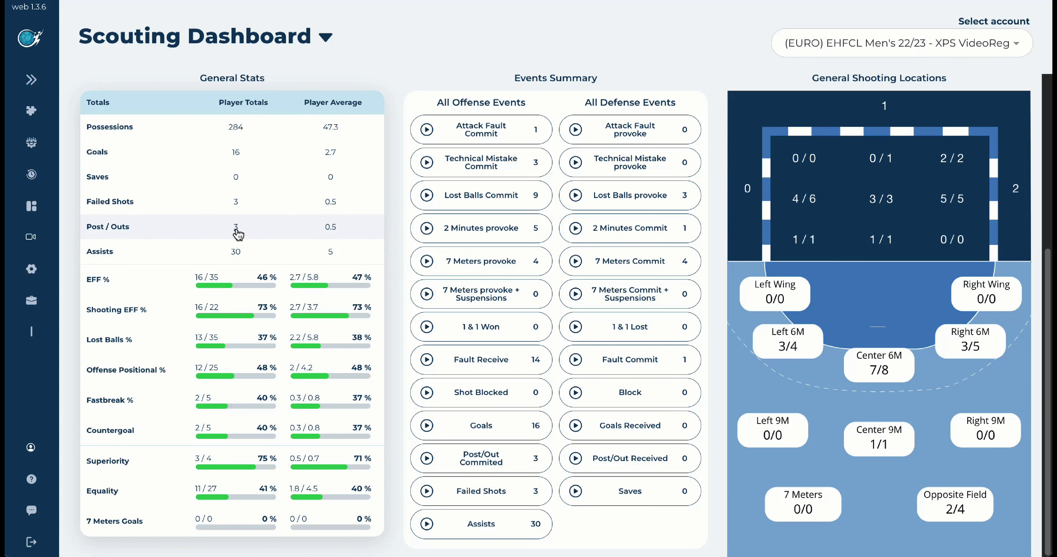
{"action": "left_click", "coordinate": [240, 227]}
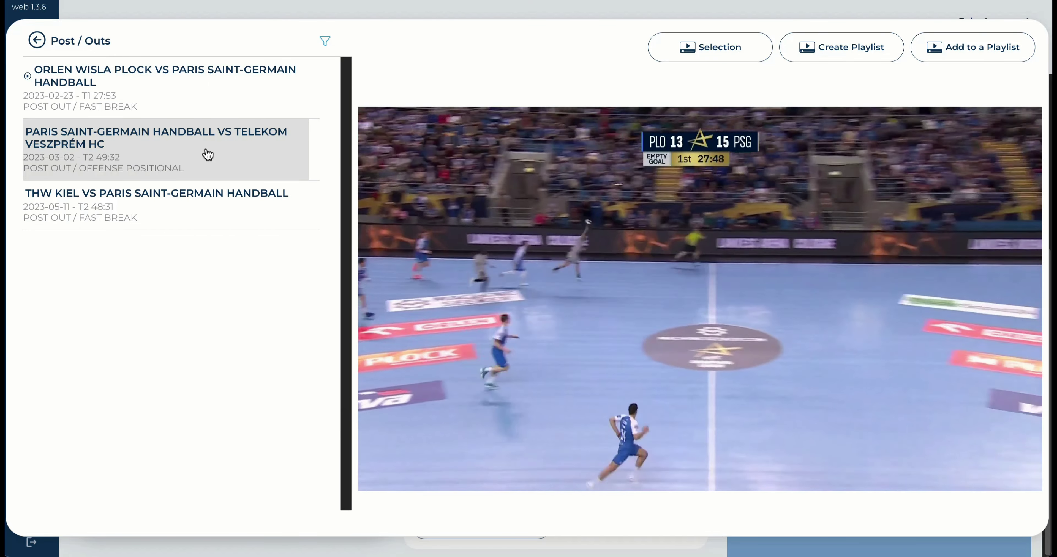
{"action": "left_click", "coordinate": [208, 154]}
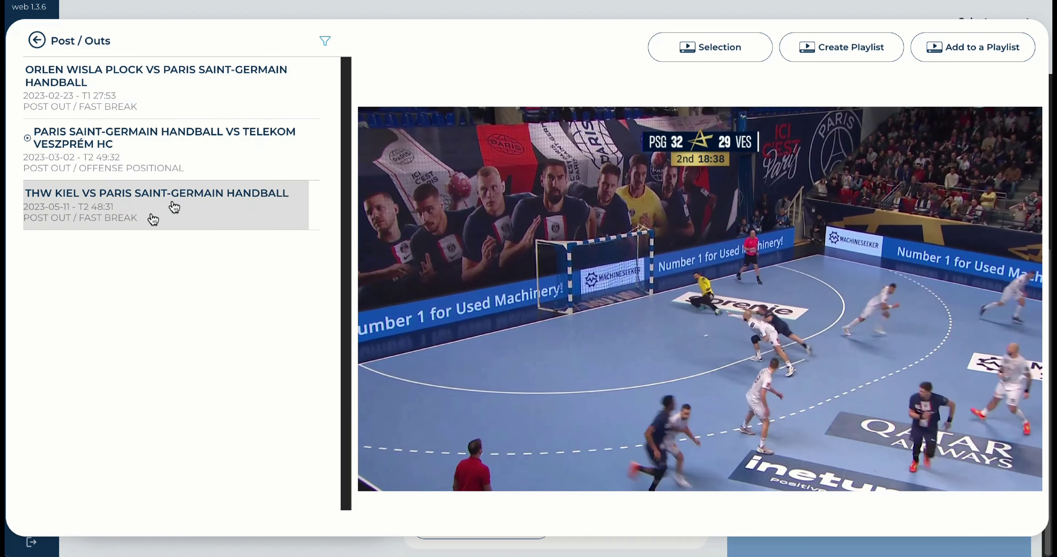
{"action": "key", "text": "Escape"}
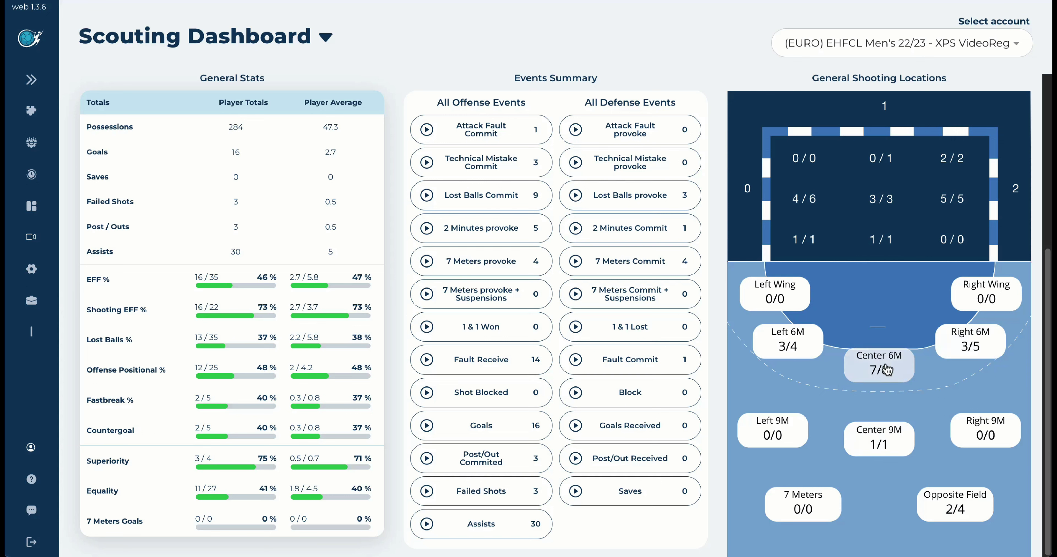
Filter the shooting map to show only Center 6M shots
{"action": "left_click", "coordinate": [874, 371]}
{"action": "left_click", "coordinate": [876, 375]}
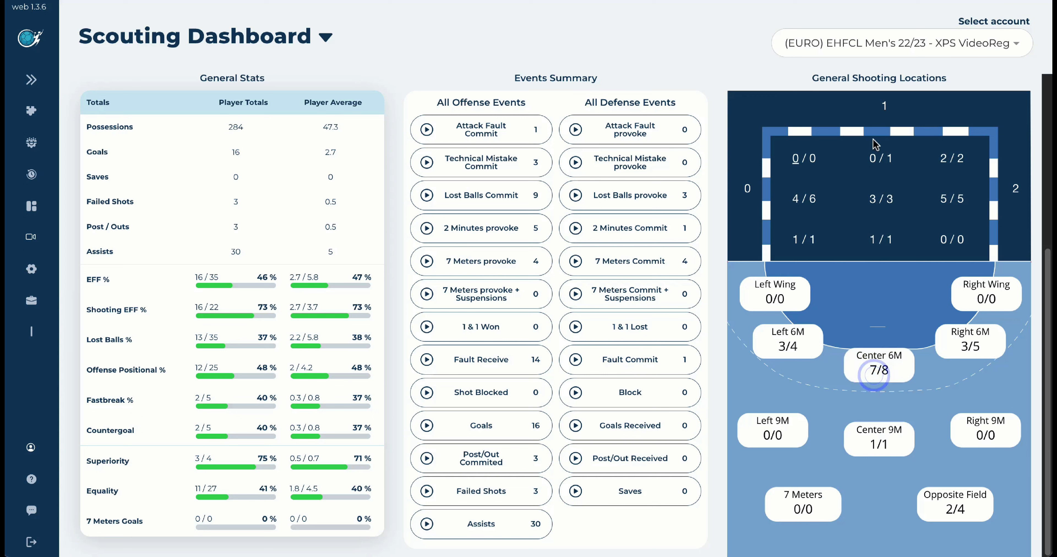
{"action": "left_click", "coordinate": [863, 371]}
{"action": "left_click", "coordinate": [865, 373]}
{"action": "triple_click", "coordinate": [865, 376]}
{"action": "left_click", "coordinate": [864, 375]}
{"action": "left_click", "coordinate": [884, 371]}
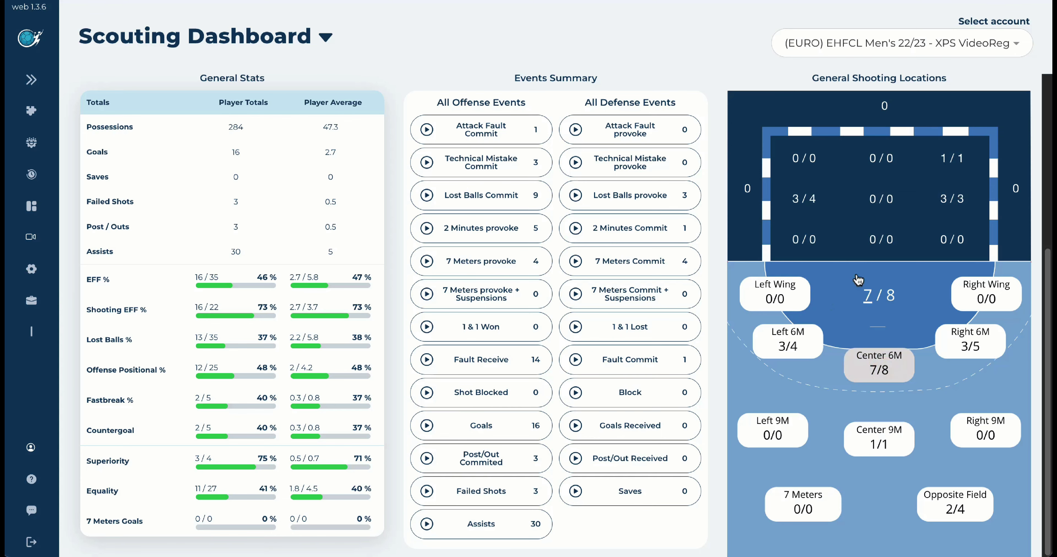
Open the Center 6M goals into zone 4 and play both PSG vs THW Kiel clips
{"action": "left_click", "coordinate": [796, 201]}
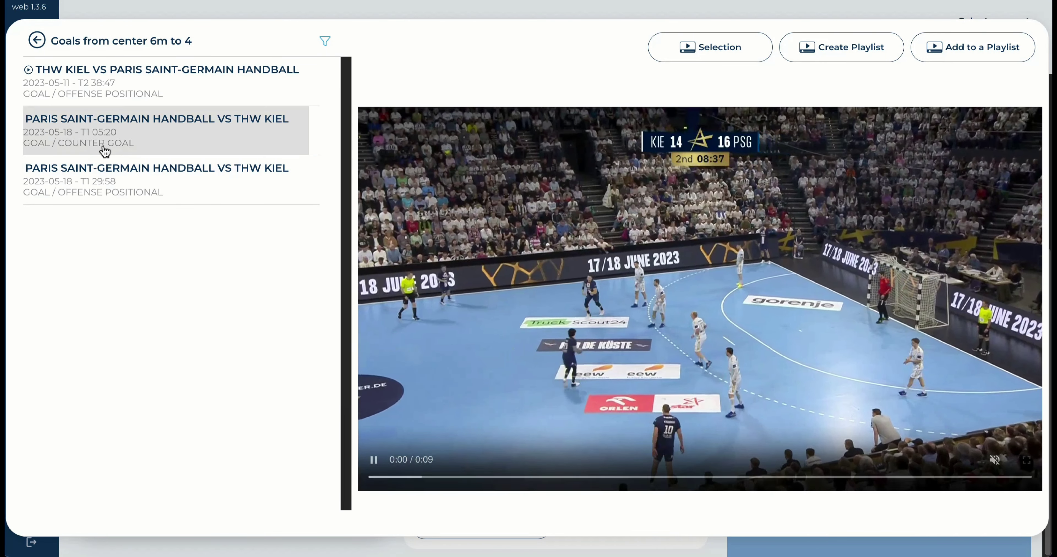
{"action": "left_click", "coordinate": [180, 143]}
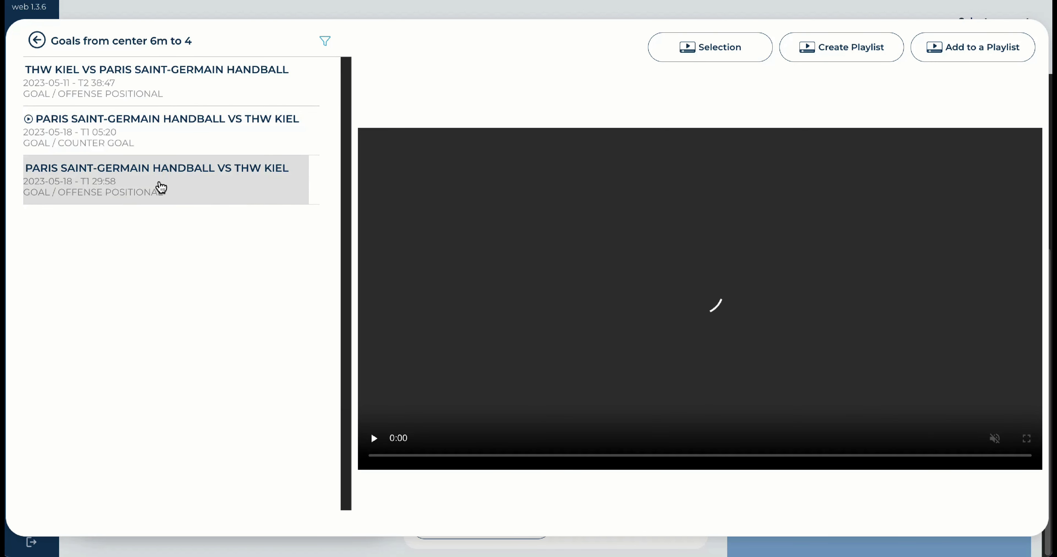
{"action": "left_click", "coordinate": [160, 186]}
Filter the clip list to events from minute 24 onward, then return to the dashboard
{"action": "left_click", "coordinate": [324, 40]}
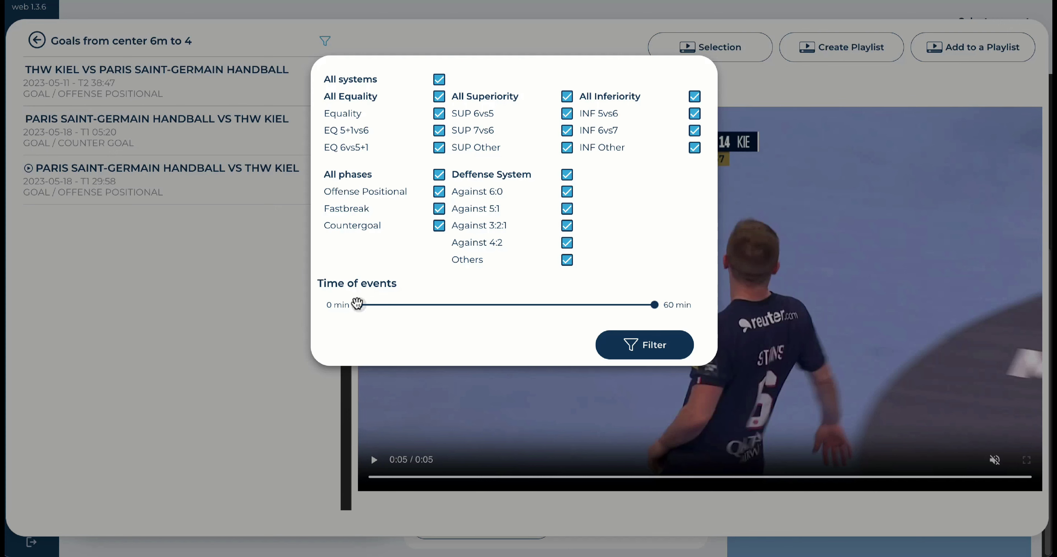
{"action": "left_click_drag", "start_coordinate": [357, 304], "coordinate": [479, 324]}
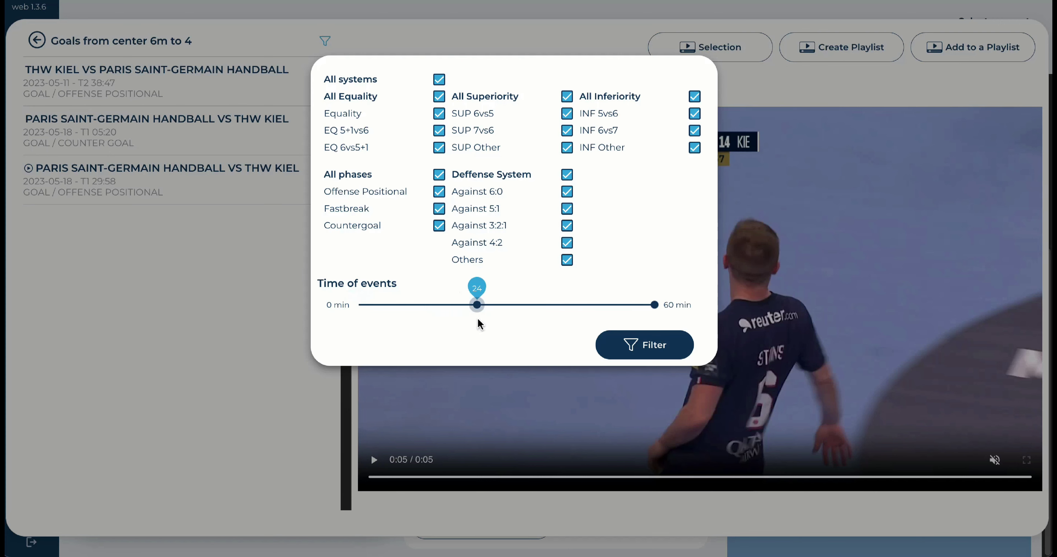
{"action": "left_click", "coordinate": [644, 345]}
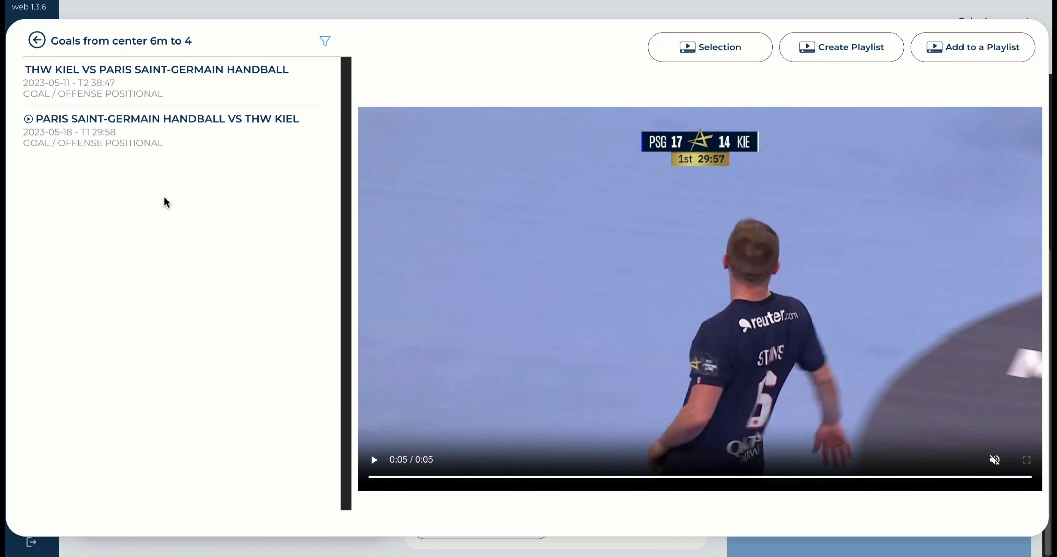
{"action": "left_click", "coordinate": [36, 41]}
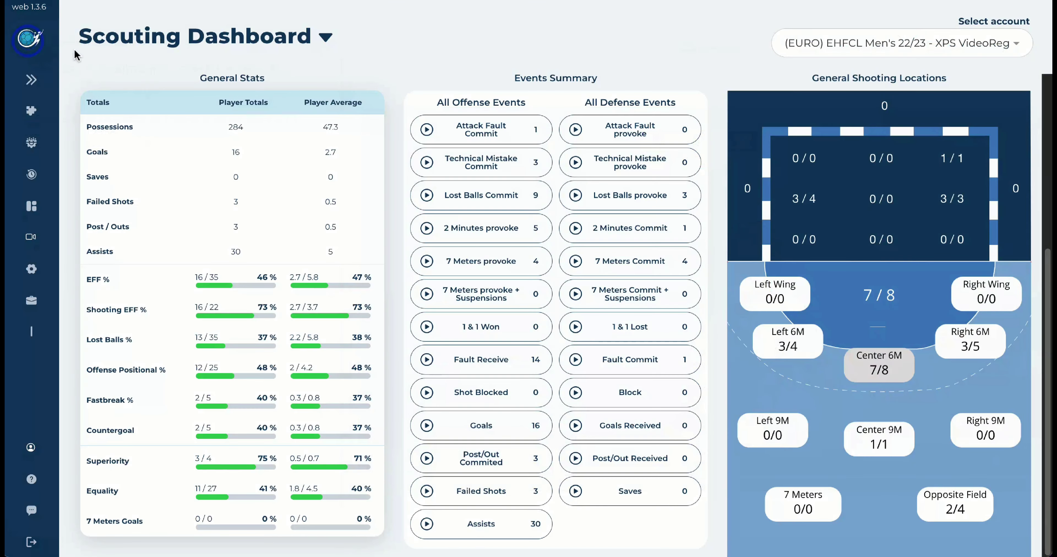
Clear the Center 6M shot filter on the shooting map
{"action": "left_click", "coordinate": [870, 360]}
{"action": "scroll", "coordinate": [325, 340], "scroll_direction": "up", "scroll_amount": 4}
{"action": "scroll", "coordinate": [723, 343], "scroll_direction": "up", "scroll_amount": 3}
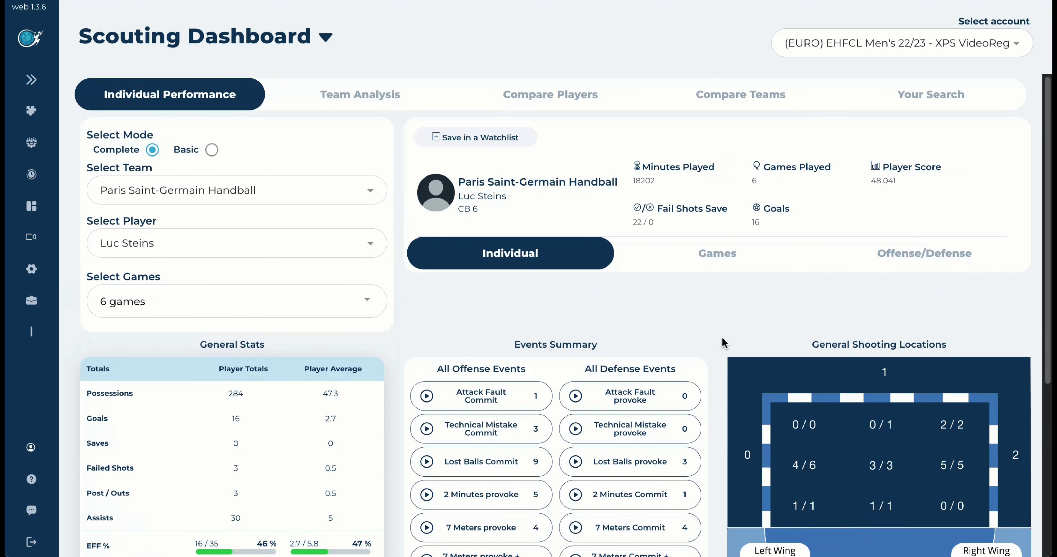
Review Luc Steins' per-game statistics table, then switch to his game videos list
{"action": "left_click", "coordinate": [706, 262]}
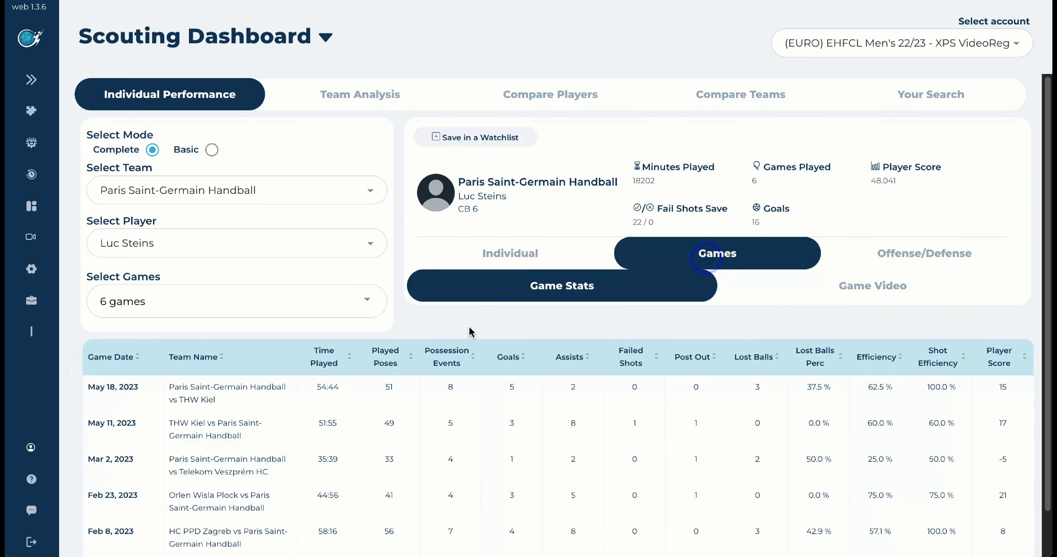
{"action": "scroll", "coordinate": [369, 340], "scroll_direction": "down", "scroll_amount": 2}
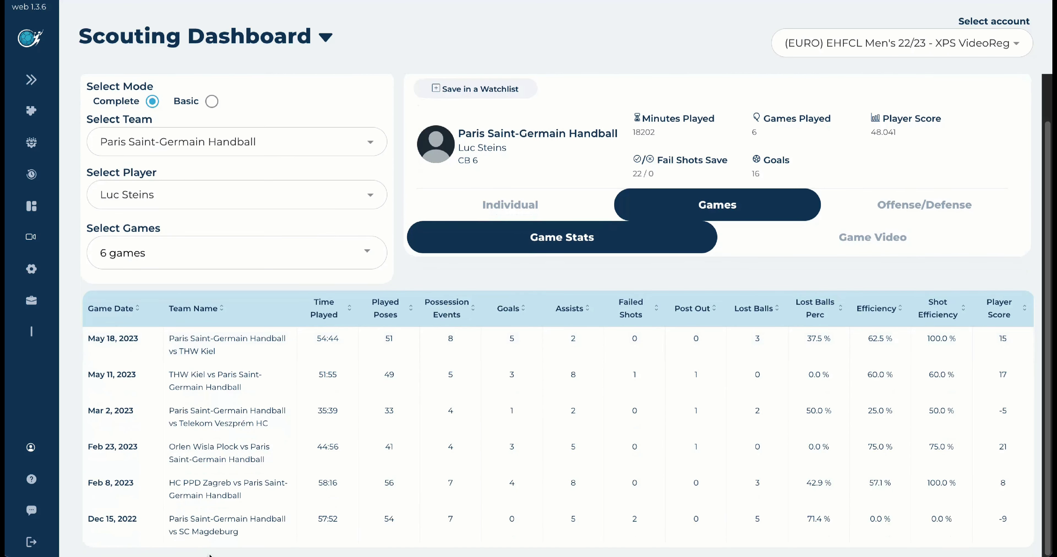
{"action": "scroll", "coordinate": [404, 415], "scroll_direction": "down", "scroll_amount": 6}
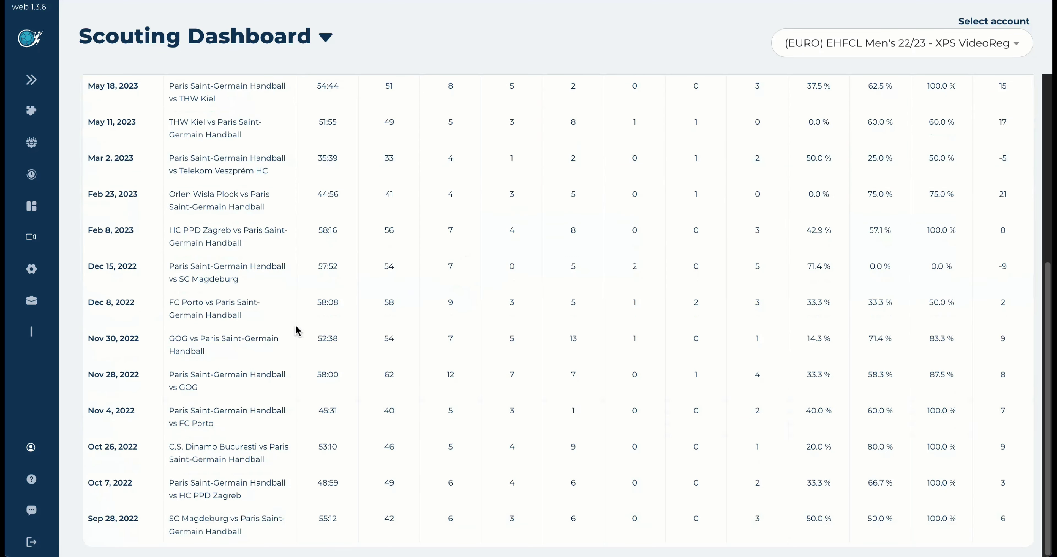
{"action": "scroll", "coordinate": [513, 486], "scroll_direction": "up", "scroll_amount": 1}
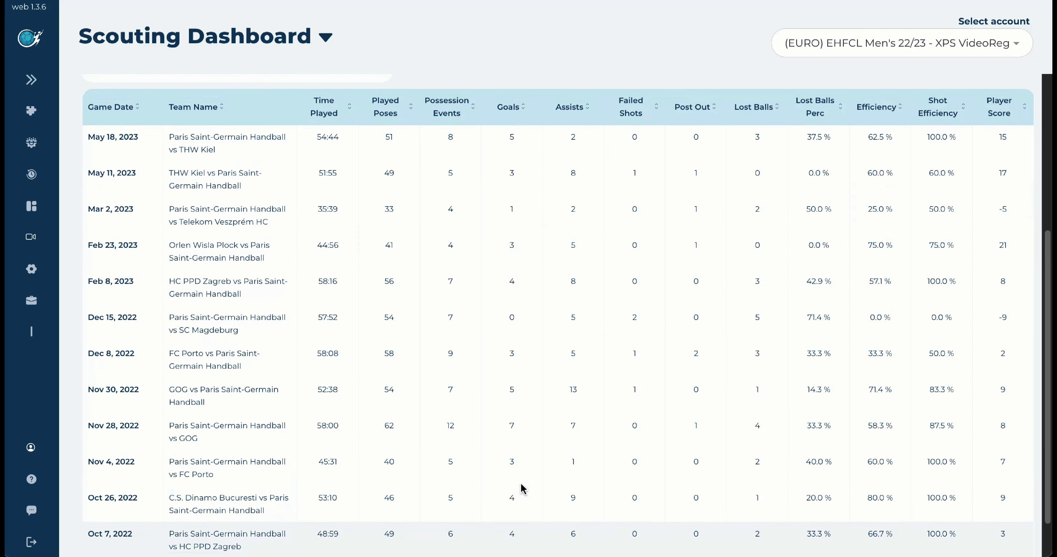
{"action": "scroll", "coordinate": [512, 485], "scroll_direction": "up", "scroll_amount": 3}
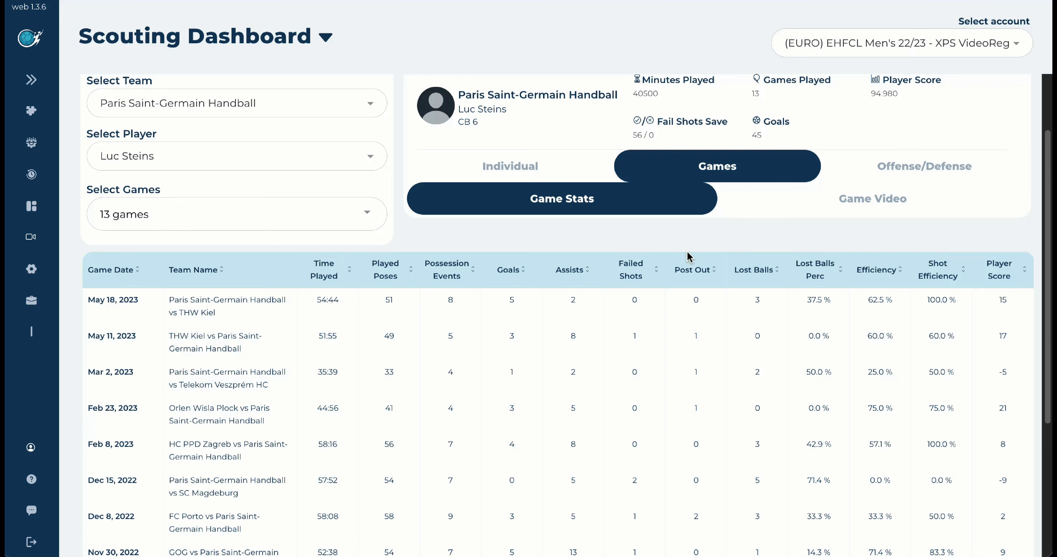
{"action": "left_click", "coordinate": [863, 203]}
Expand the Magdeburg game row and switch to Luc Steins' Offense/Defense event counts
{"action": "left_click", "coordinate": [88, 284]}
{"action": "scroll", "coordinate": [615, 287], "scroll_direction": "up", "scroll_amount": 2}
{"action": "left_click", "coordinate": [924, 254]}
Switch to Team Analysis and select Paris Saint-Germain Handball as the team
{"action": "left_click", "coordinate": [355, 102]}
{"action": "left_click", "coordinate": [336, 191]}
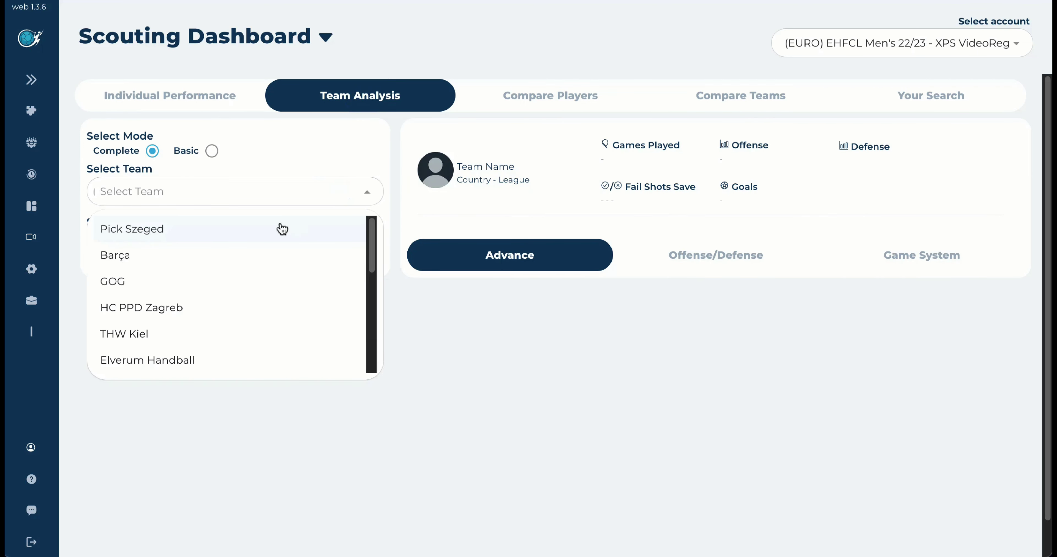
{"action": "type", "text": "pari"}
{"action": "key", "text": "Return"}
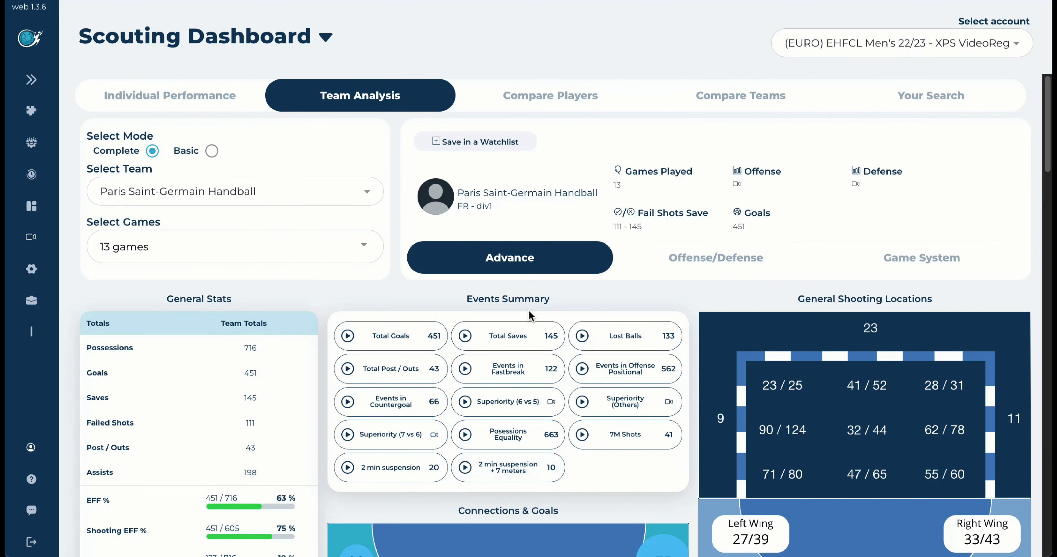
Open Save in a Watchlist, check the empty folder list, and close without saving
{"action": "left_click", "coordinate": [476, 144]}
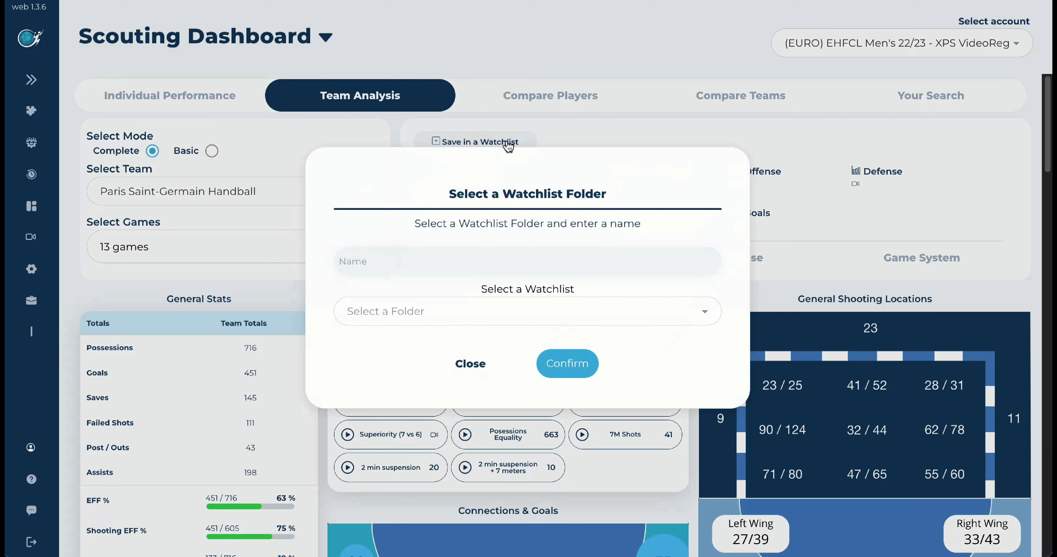
{"action": "left_click", "coordinate": [427, 263]}
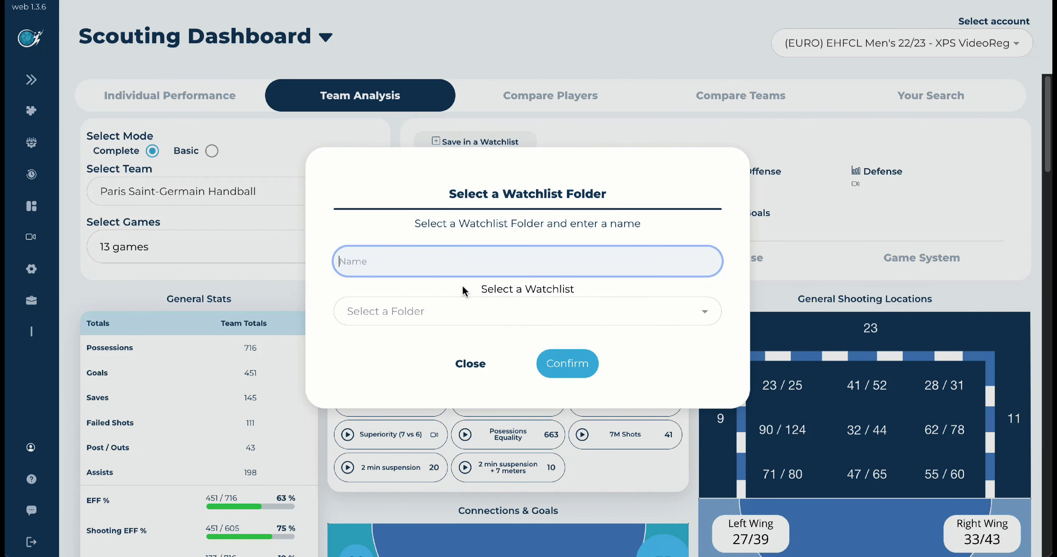
{"action": "left_click", "coordinate": [482, 313]}
{"action": "left_click", "coordinate": [712, 295]}
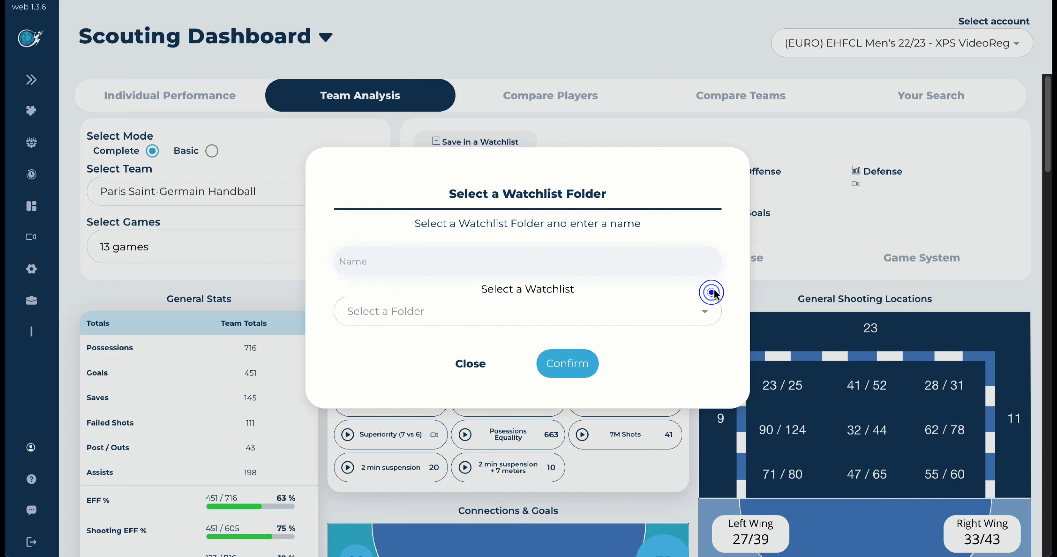
{"action": "left_click", "coordinate": [476, 365]}
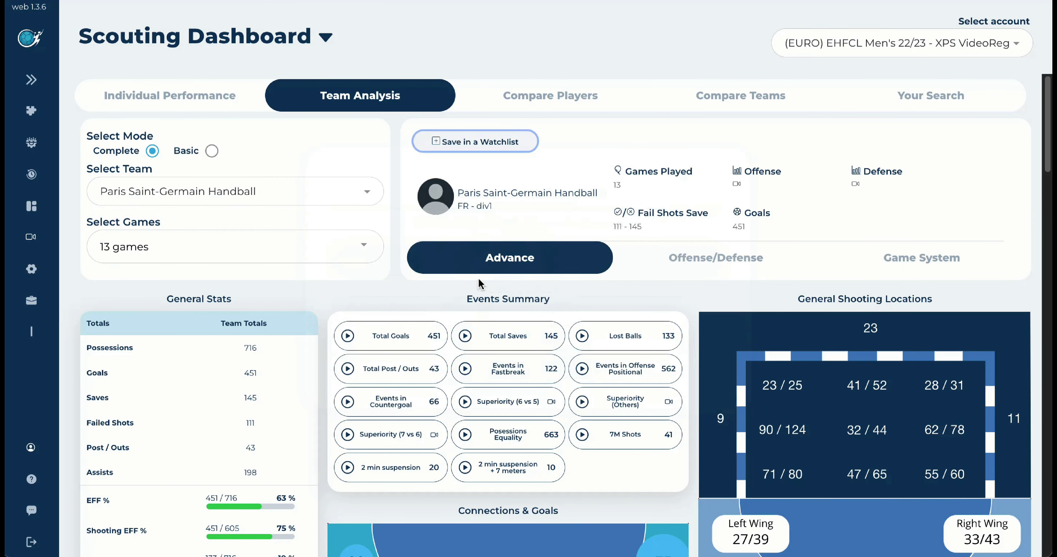
{"action": "scroll", "coordinate": [479, 280], "scroll_direction": "down", "scroll_amount": 4}
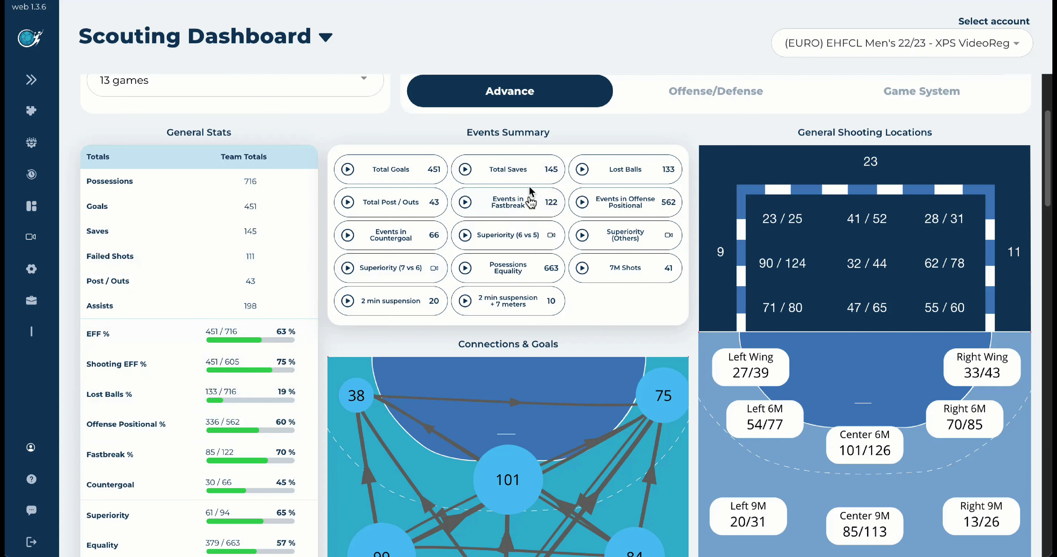
{"action": "left_click", "coordinate": [755, 371]}
{"action": "left_click", "coordinate": [758, 375]}
{"action": "left_click", "coordinate": [762, 377]}
{"action": "left_click", "coordinate": [765, 377]}
{"action": "left_click", "coordinate": [765, 375]}
{"action": "left_click", "coordinate": [765, 376]}
{"action": "left_click", "coordinate": [773, 375]}
{"action": "left_click", "coordinate": [774, 378]}
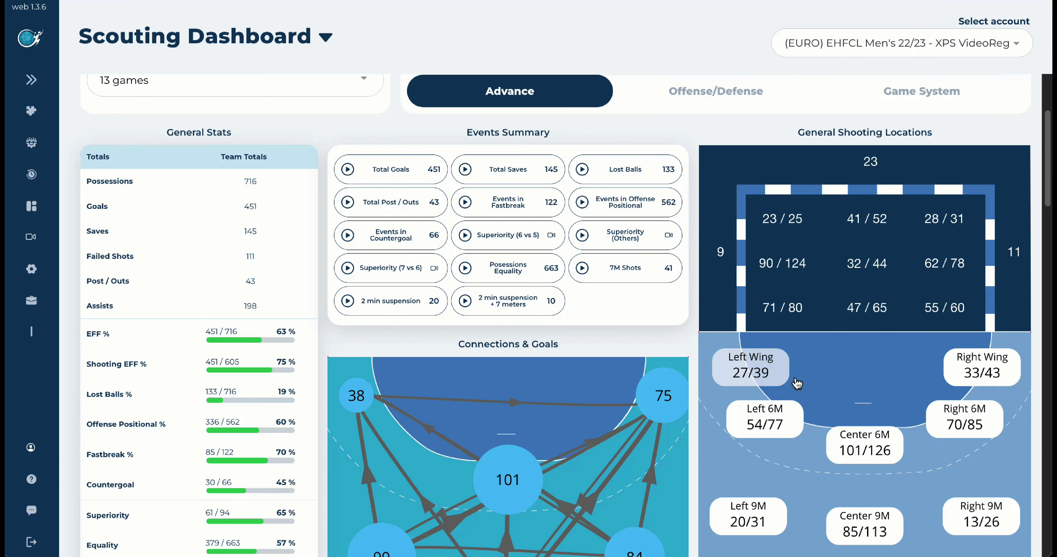
{"action": "scroll", "coordinate": [816, 369], "scroll_direction": "down", "scroll_amount": 3}
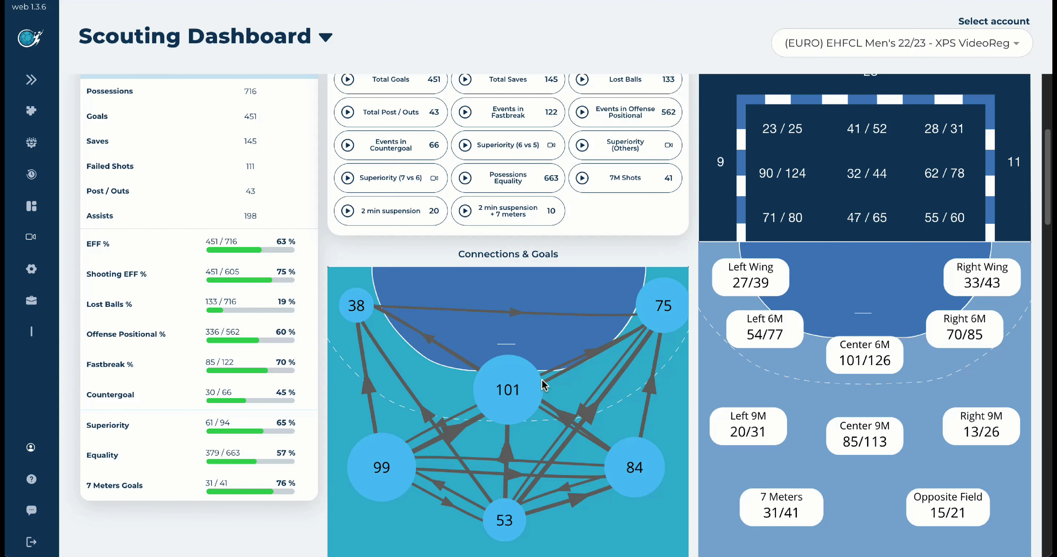
{"action": "scroll", "coordinate": [539, 406], "scroll_direction": "down", "scroll_amount": 6}
{"action": "scroll", "coordinate": [539, 406], "scroll_direction": "down", "scroll_amount": 2}
{"action": "scroll", "coordinate": [202, 318], "scroll_direction": "down", "scroll_amount": 1}
{"action": "scroll", "coordinate": [182, 286], "scroll_direction": "down", "scroll_amount": 3}
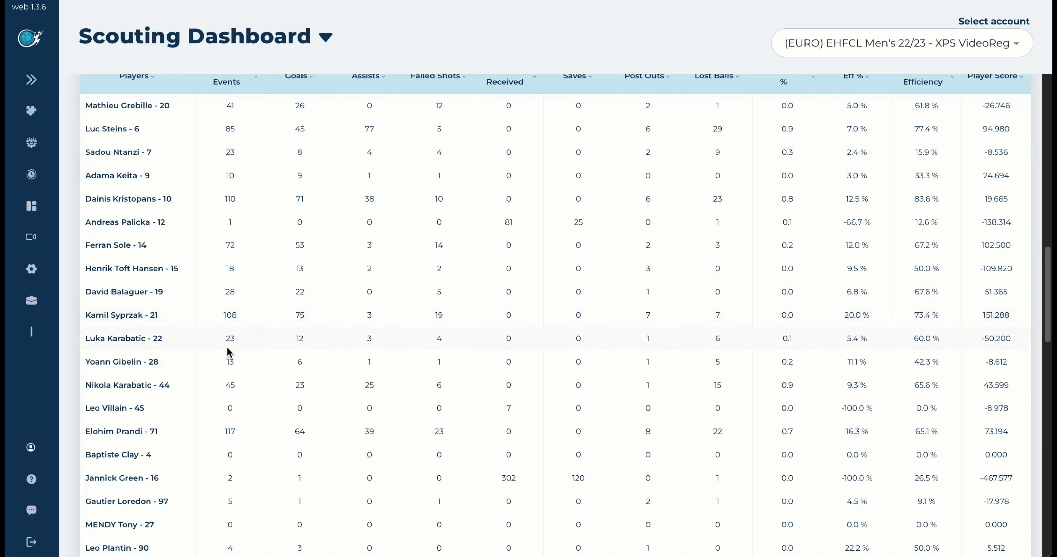
Show Paris Saint-Germain's Offense/Defense event counts, then its Game System statistics
{"action": "scroll", "coordinate": [228, 353], "scroll_direction": "up", "scroll_amount": 1}
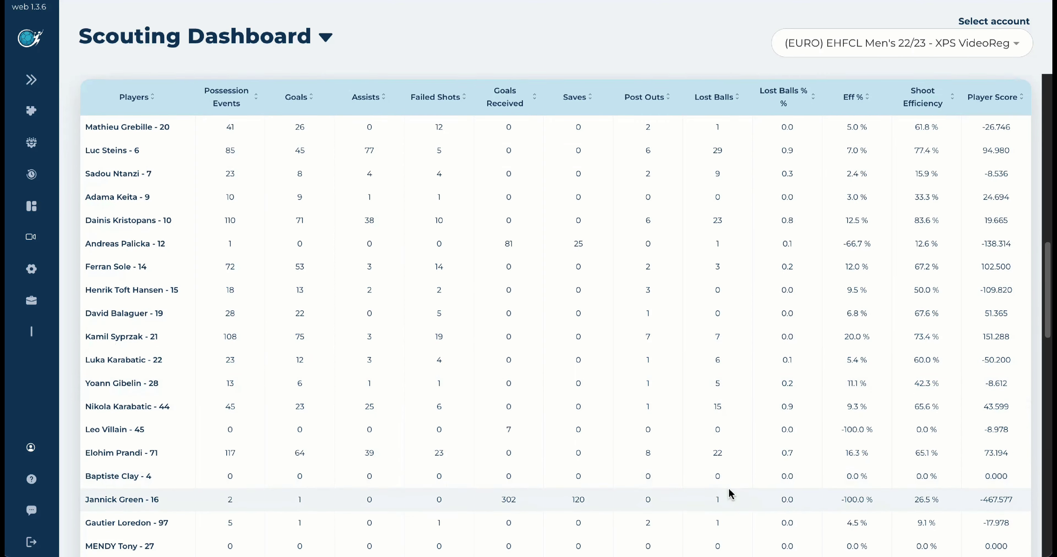
{"action": "scroll", "coordinate": [728, 488], "scroll_direction": "down", "scroll_amount": 3}
{"action": "scroll", "coordinate": [729, 494], "scroll_direction": "down", "scroll_amount": 1}
{"action": "scroll", "coordinate": [729, 494], "scroll_direction": "up", "scroll_amount": 10}
{"action": "left_click", "coordinate": [715, 96]}
{"action": "scroll", "coordinate": [675, 487], "scroll_direction": "down", "scroll_amount": 1}
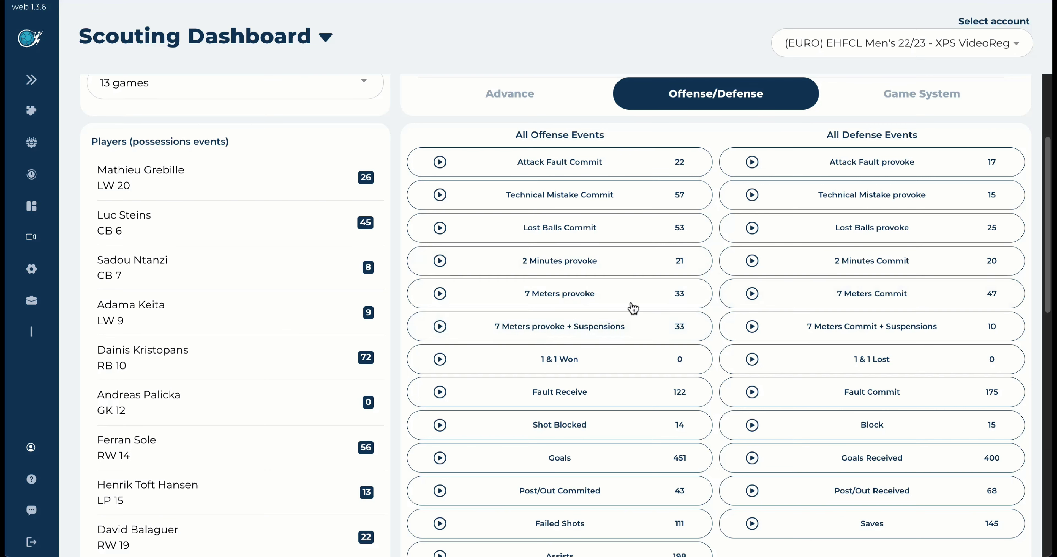
{"action": "scroll", "coordinate": [651, 453], "scroll_direction": "up", "scroll_amount": 4}
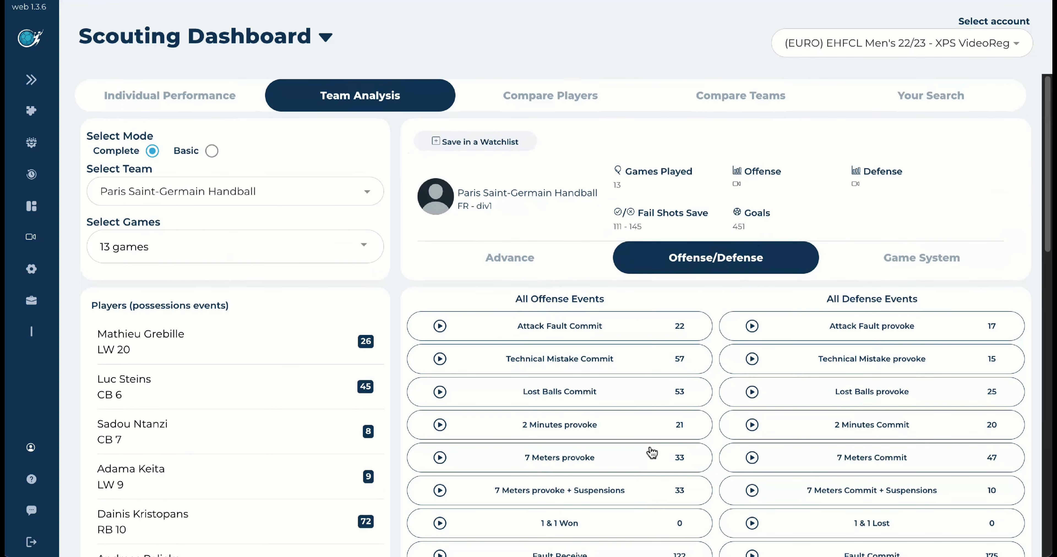
{"action": "left_click", "coordinate": [930, 267]}
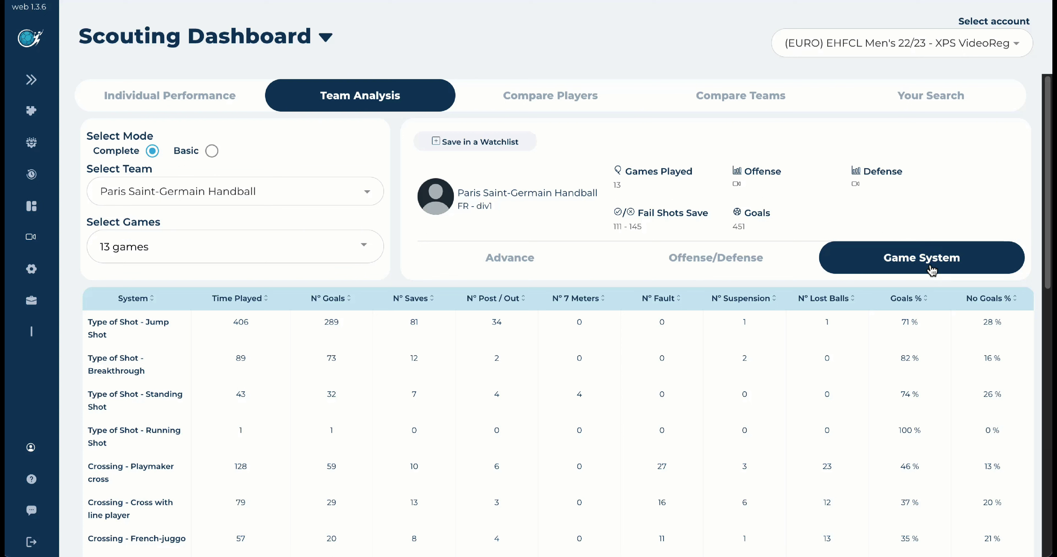
Open Compare Players and the team list for the first comparison slot
{"action": "left_click", "coordinate": [574, 95]}
{"action": "left_click", "coordinate": [318, 201]}
{"action": "type", "text": "par"}
{"action": "left_click", "coordinate": [231, 243]}
{"action": "left_click", "coordinate": [231, 246]}
{"action": "scroll", "coordinate": [243, 365], "scroll_direction": "down", "scroll_amount": 2}
{"action": "scroll", "coordinate": [232, 365], "scroll_direction": "down", "scroll_amount": 2}
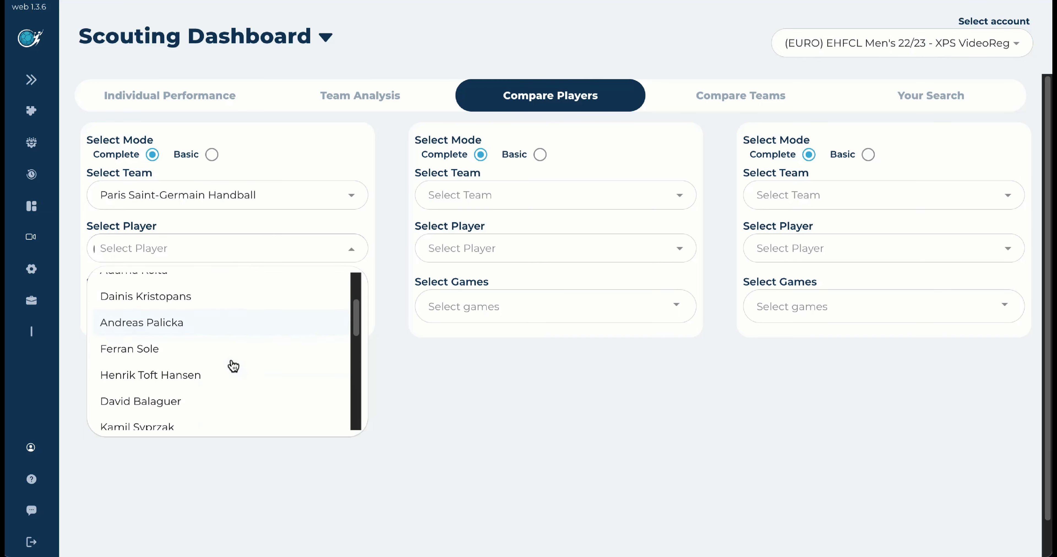
{"action": "left_click", "coordinate": [242, 337]}
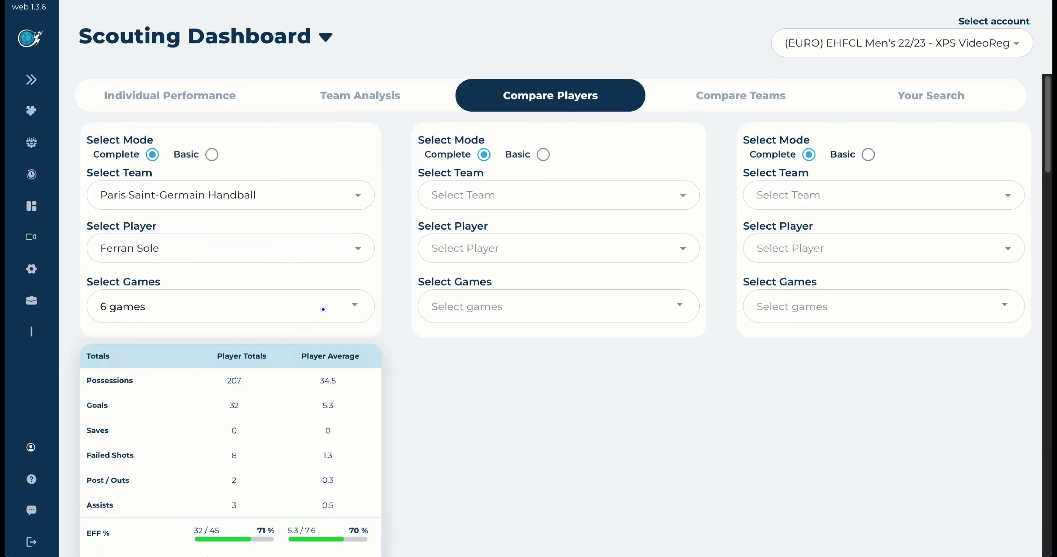
{"action": "left_click", "coordinate": [255, 307]}
{"action": "left_click", "coordinate": [374, 142]}
{"action": "left_click", "coordinate": [424, 458]}
{"action": "left_click", "coordinate": [599, 193]}
{"action": "type", "text": "paris"}
{"action": "left_click", "coordinate": [588, 232]}
{"action": "left_click", "coordinate": [591, 249]}
{"action": "scroll", "coordinate": [521, 344], "scroll_direction": "down", "scroll_amount": 3}
{"action": "left_click", "coordinate": [507, 411]}
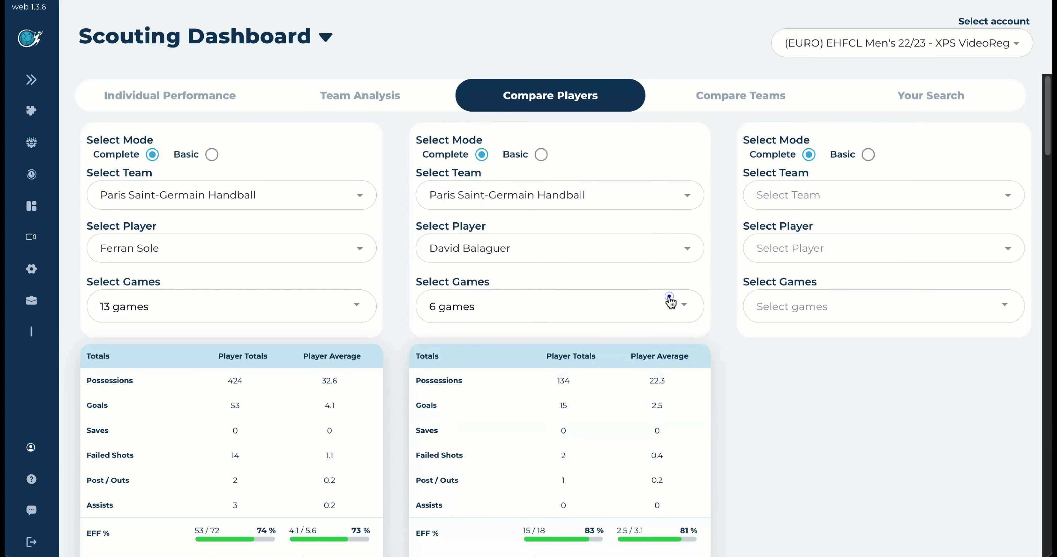
{"action": "left_click", "coordinate": [671, 303]}
{"action": "left_click", "coordinate": [378, 140]}
{"action": "left_click", "coordinate": [515, 466]}
{"action": "scroll", "coordinate": [759, 464], "scroll_direction": "down", "scroll_amount": 3}
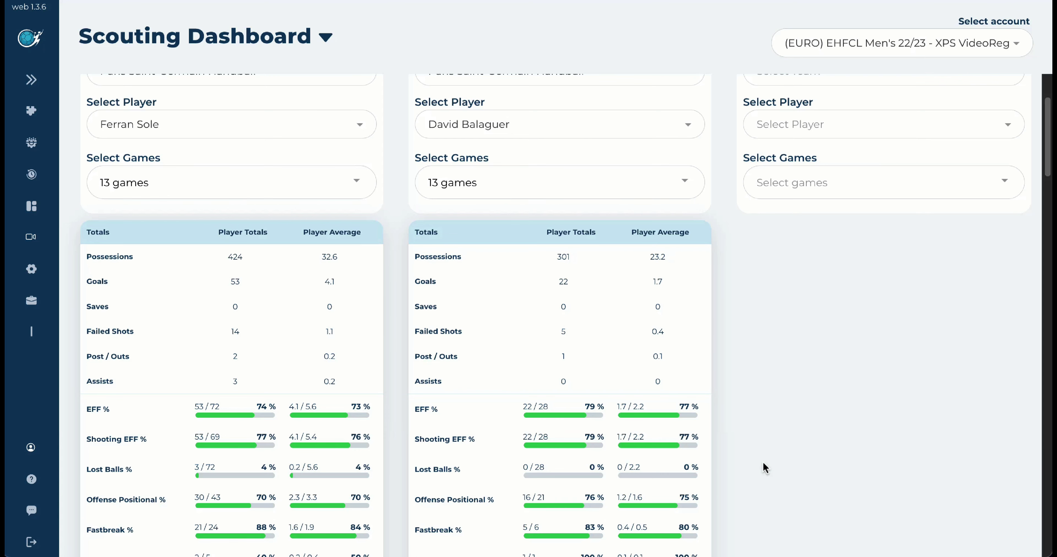
{"action": "scroll", "coordinate": [744, 444], "scroll_direction": "down", "scroll_amount": 2}
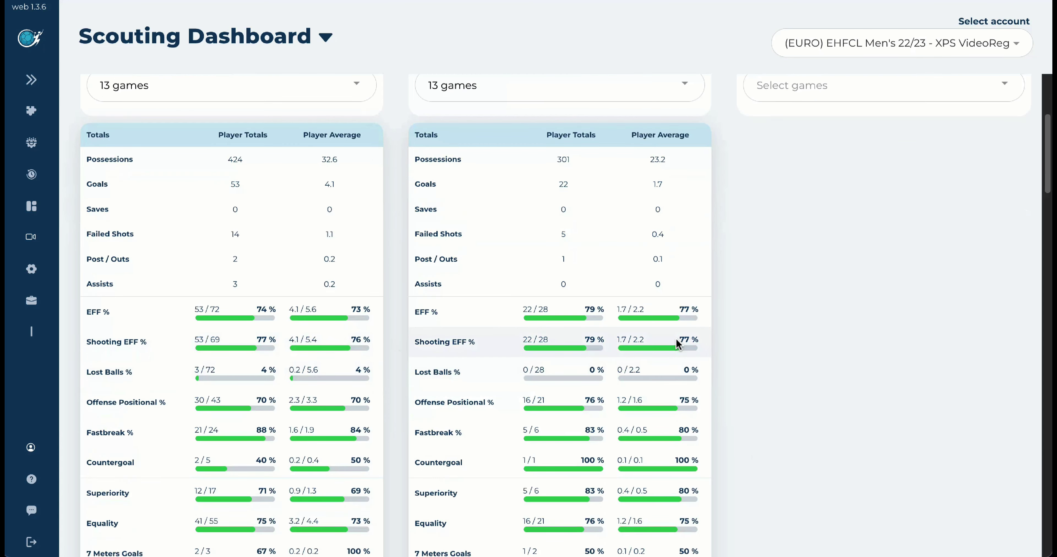
{"action": "scroll", "coordinate": [676, 430], "scroll_direction": "down", "scroll_amount": 2}
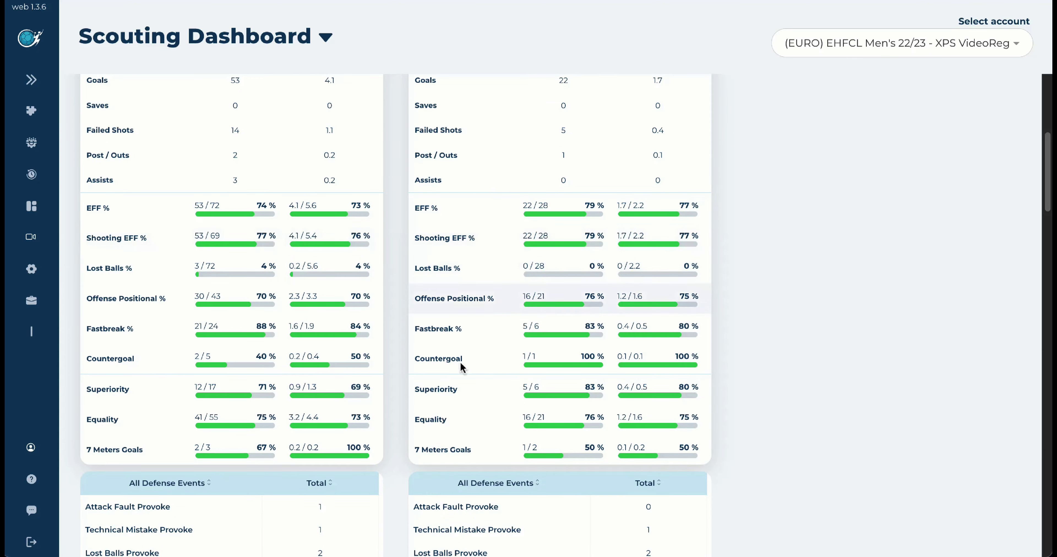
{"action": "scroll", "coordinate": [462, 365], "scroll_direction": "down", "scroll_amount": 7}
{"action": "scroll", "coordinate": [622, 335], "scroll_direction": "down", "scroll_amount": 15}
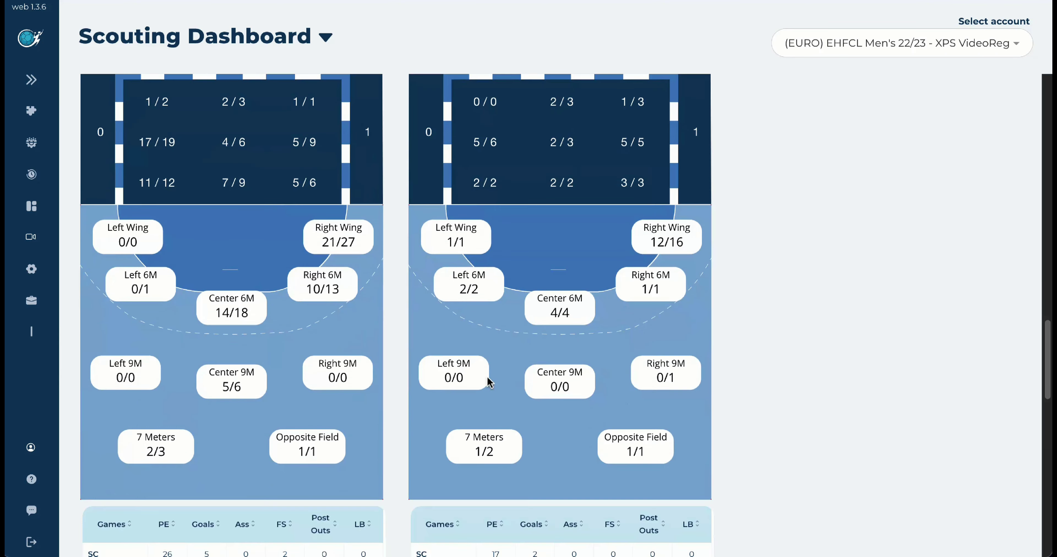
{"action": "scroll", "coordinate": [488, 383], "scroll_direction": "down", "scroll_amount": 20}
{"action": "scroll", "coordinate": [544, 371], "scroll_direction": "up", "scroll_amount": 15}
{"action": "scroll", "coordinate": [544, 371], "scroll_direction": "up", "scroll_amount": 15}
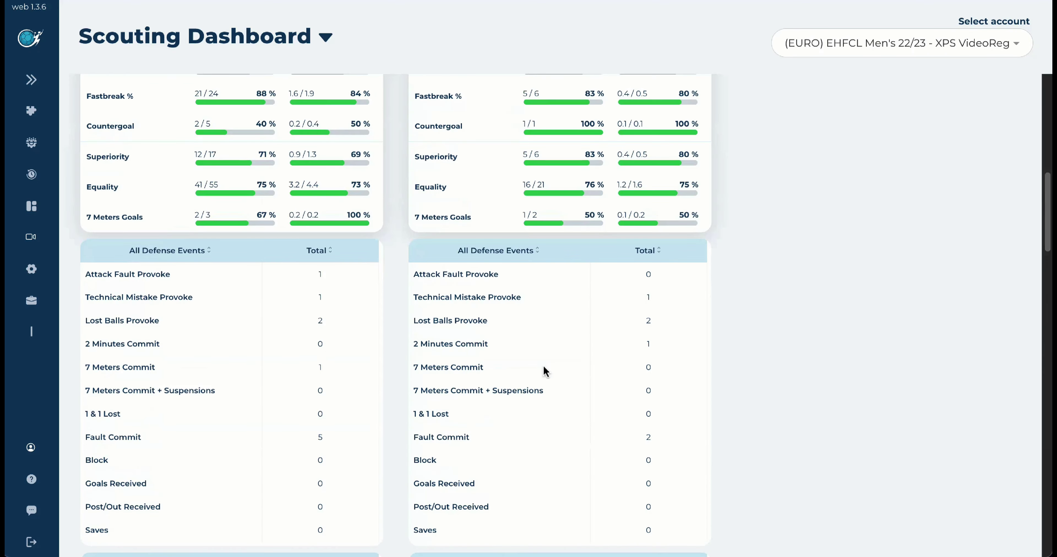
{"action": "scroll", "coordinate": [543, 366], "scroll_direction": "up", "scroll_amount": 20}
Add SC Magdeburg as the third team in the comparison
{"action": "left_click", "coordinate": [810, 196]}
{"action": "type", "text": "mag"}
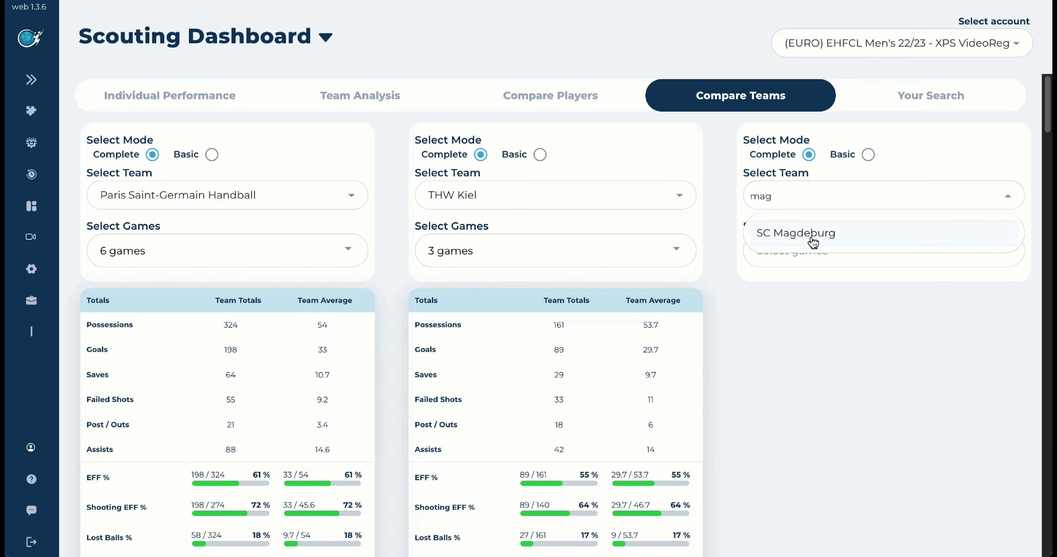
{"action": "left_click", "coordinate": [812, 234]}
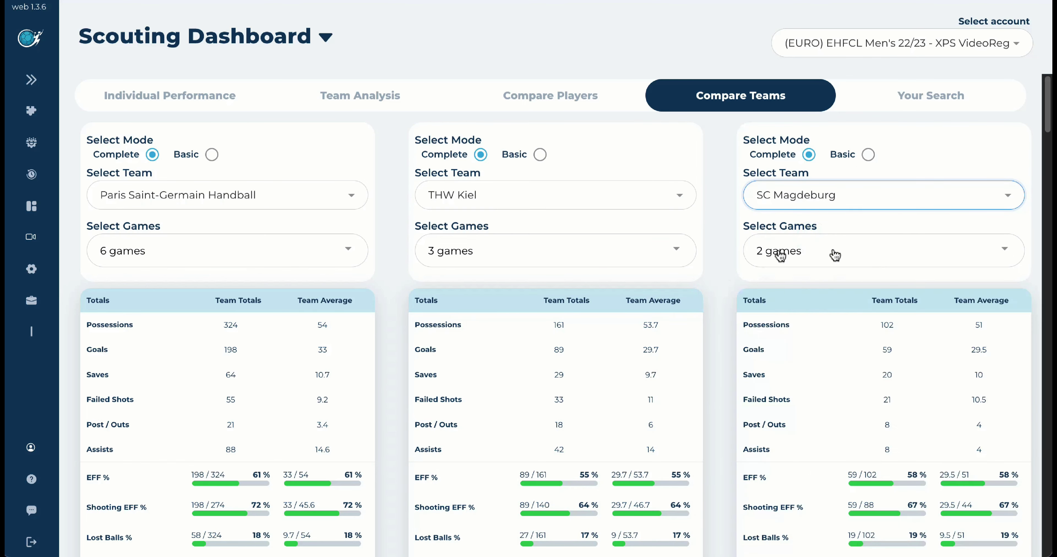
{"action": "left_click", "coordinate": [842, 252]}
{"action": "left_click", "coordinate": [846, 250]}
Limit Paris Saint-Germain to two games by unchecking four, then open THW Kiel's Failed Shots clips
{"action": "left_click", "coordinate": [288, 261]}
{"action": "left_click", "coordinate": [414, 344]}
{"action": "left_click", "coordinate": [414, 310]}
{"action": "left_click", "coordinate": [414, 279]}
{"action": "left_click", "coordinate": [412, 256]}
{"action": "left_click", "coordinate": [473, 455]}
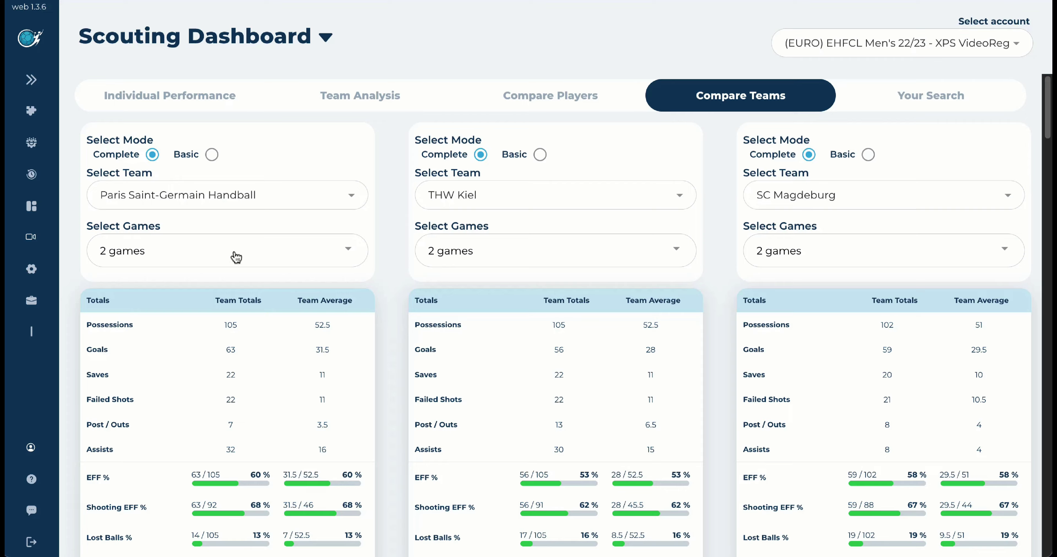
{"action": "scroll", "coordinate": [365, 318], "scroll_direction": "down", "scroll_amount": 3}
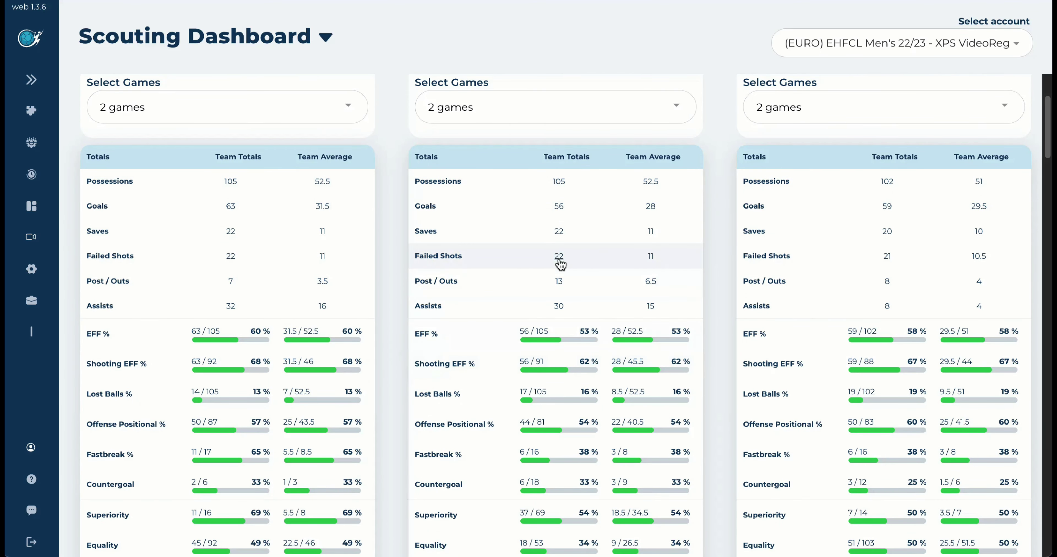
{"action": "left_click", "coordinate": [560, 258]}
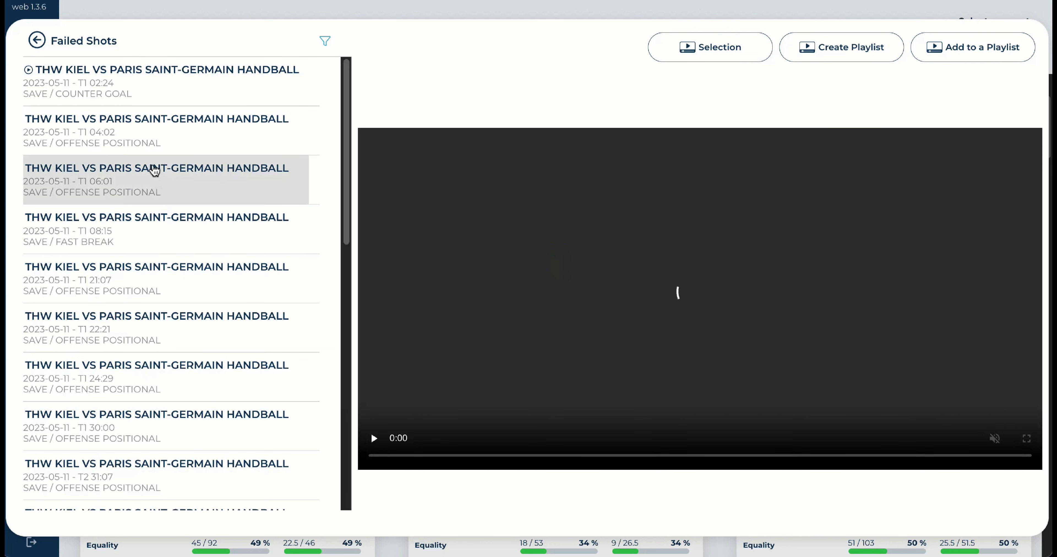
{"action": "left_click", "coordinate": [141, 299]}
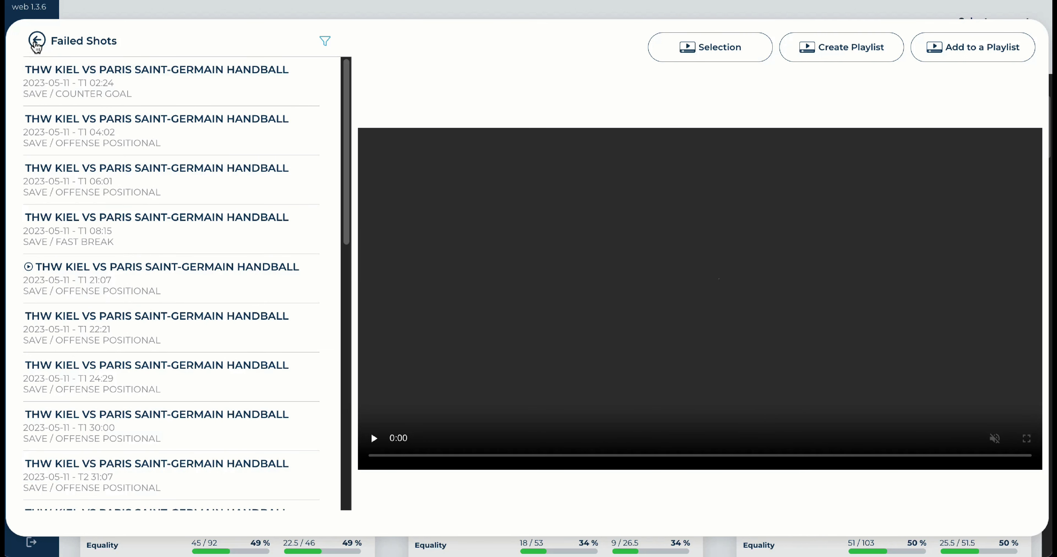
{"action": "left_click", "coordinate": [35, 41]}
{"action": "left_click", "coordinate": [130, 170]}
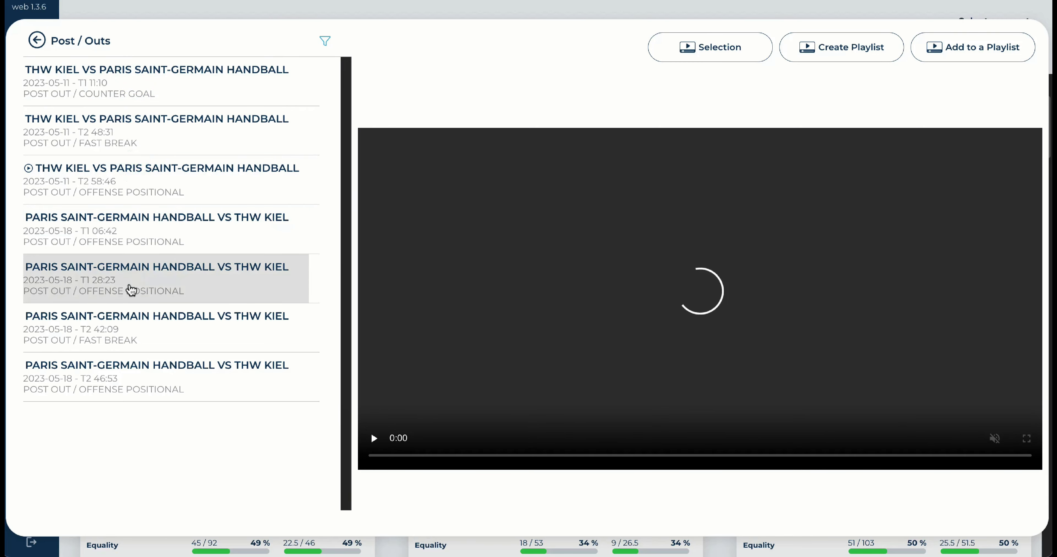
{"action": "left_click", "coordinate": [37, 40]}
{"action": "scroll", "coordinate": [991, 382], "scroll_direction": "down", "scroll_amount": 10}
{"action": "scroll", "coordinate": [306, 269], "scroll_direction": "down", "scroll_amount": 10}
{"action": "scroll", "coordinate": [822, 306], "scroll_direction": "down", "scroll_amount": 4}
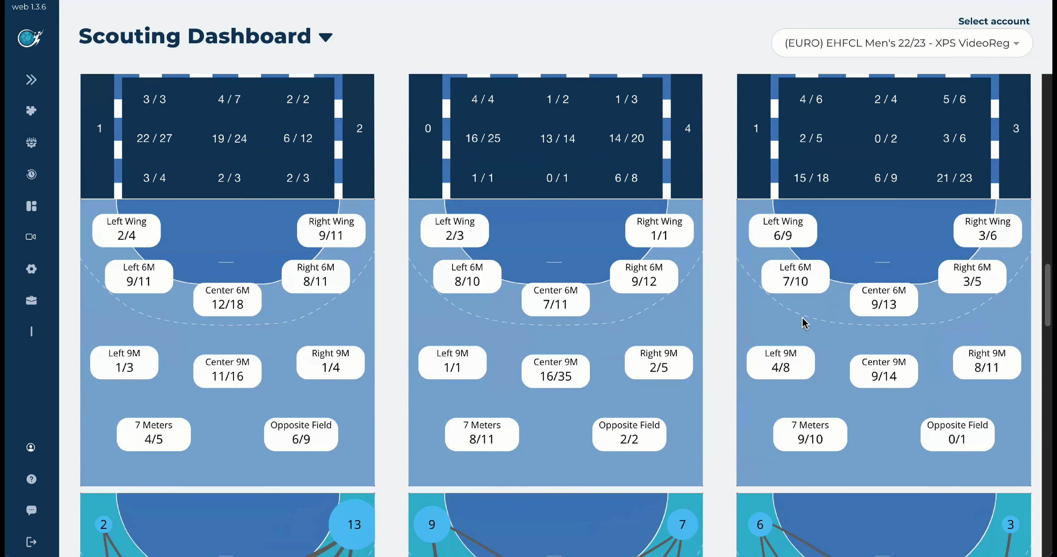
{"action": "scroll", "coordinate": [775, 385], "scroll_direction": "down", "scroll_amount": 2}
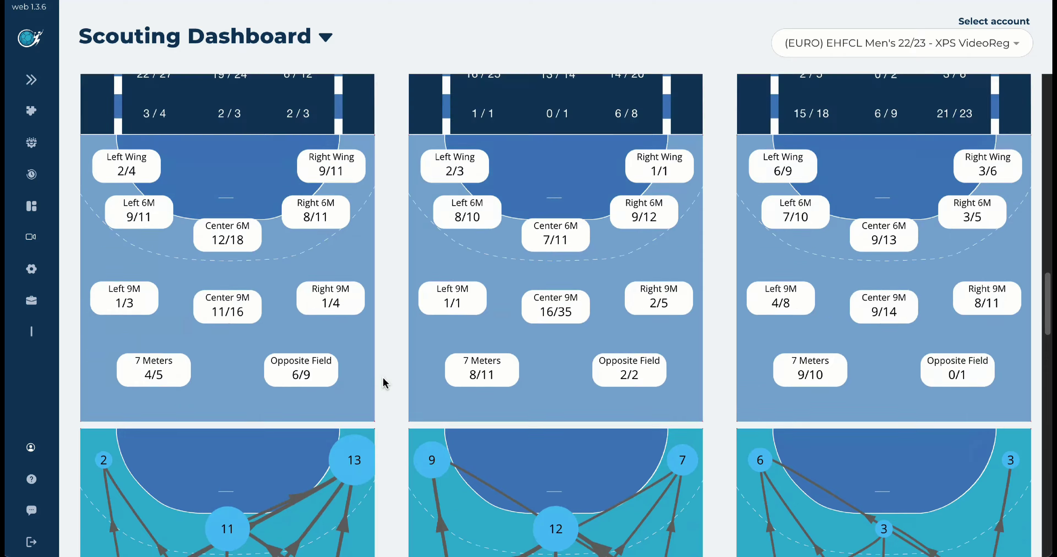
{"action": "scroll", "coordinate": [384, 384], "scroll_direction": "up", "scroll_amount": 18}
{"action": "scroll", "coordinate": [385, 383], "scroll_direction": "up", "scroll_amount": 12}
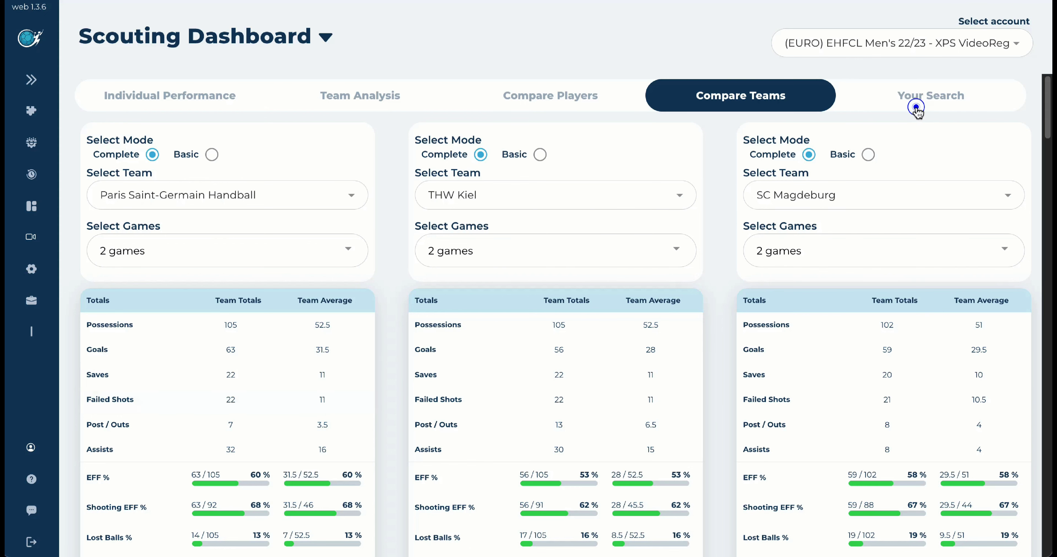
Search PSG's second-listed player across all 13 games and open his 45 goal clips
{"action": "left_click", "coordinate": [914, 106]}
{"action": "left_click", "coordinate": [271, 206]}
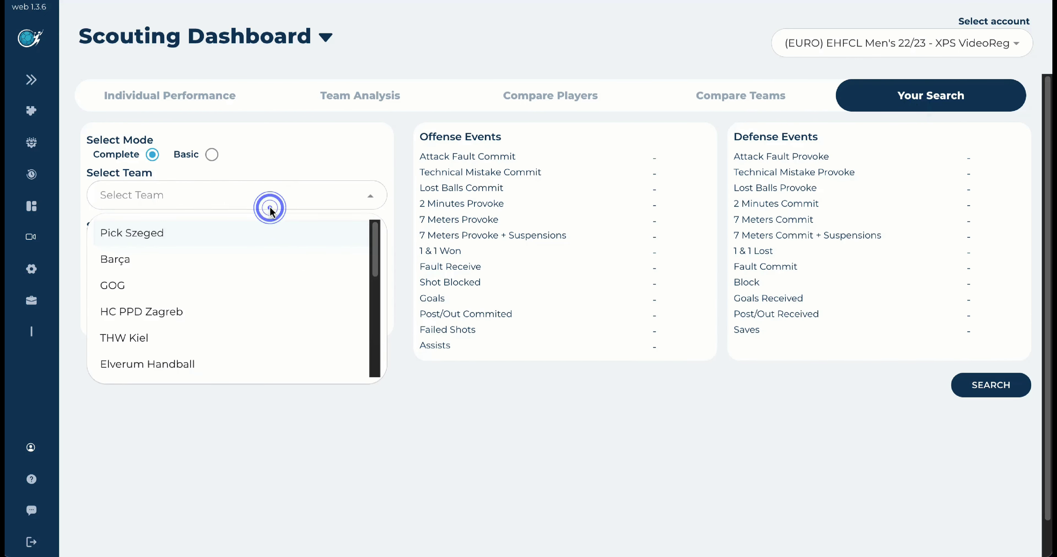
{"action": "type", "text": "pari"}
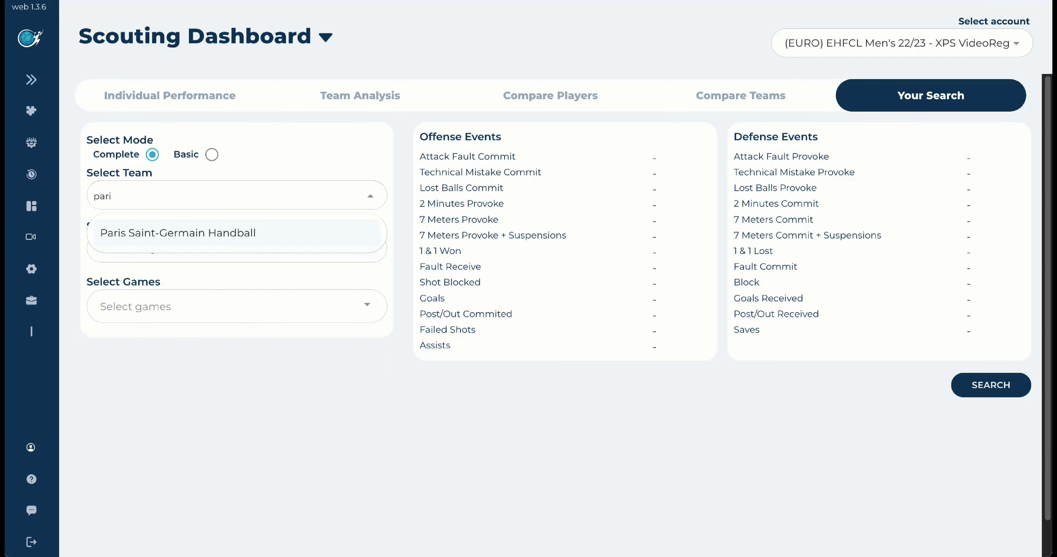
{"action": "left_click", "coordinate": [279, 233]}
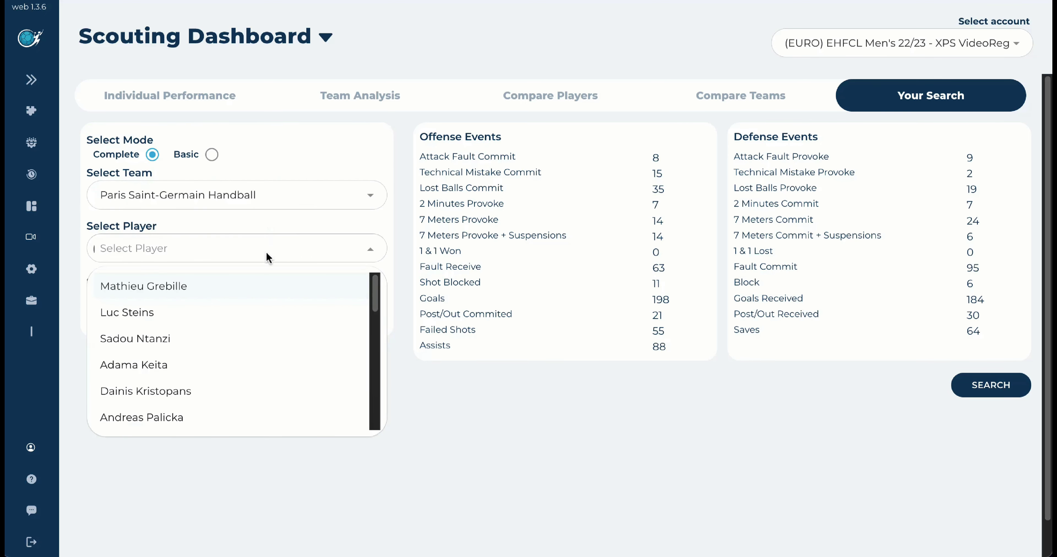
{"action": "left_click", "coordinate": [200, 306]}
{"action": "left_click", "coordinate": [278, 318]}
{"action": "left_click", "coordinate": [375, 141]}
{"action": "left_click", "coordinate": [446, 459]}
{"action": "left_click", "coordinate": [656, 300]}
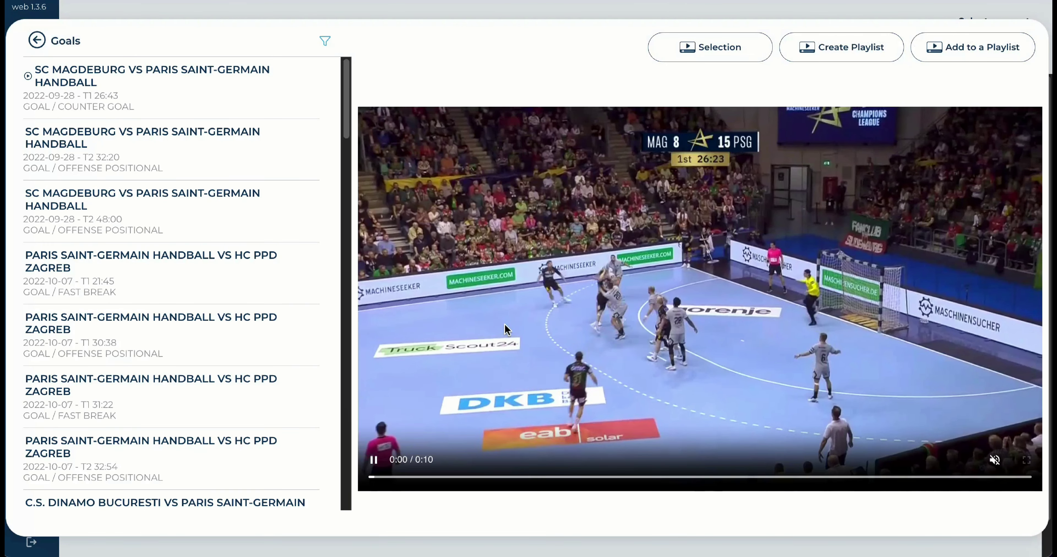
Filter the player's goal clips to only those scored after mid-game
{"action": "left_click", "coordinate": [325, 41]}
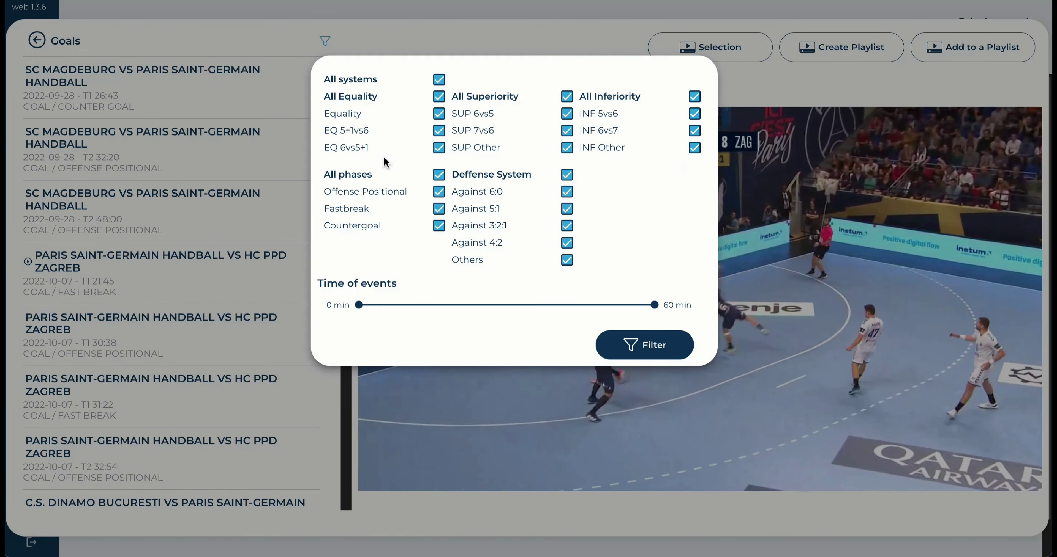
{"action": "left_click_drag", "start_coordinate": [359, 305], "coordinate": [536, 304]}
{"action": "left_click", "coordinate": [653, 346]}
{"action": "scroll", "coordinate": [207, 332], "scroll_direction": "down", "scroll_amount": 5}
{"action": "scroll", "coordinate": [207, 334], "scroll_direction": "up", "scroll_amount": 5}
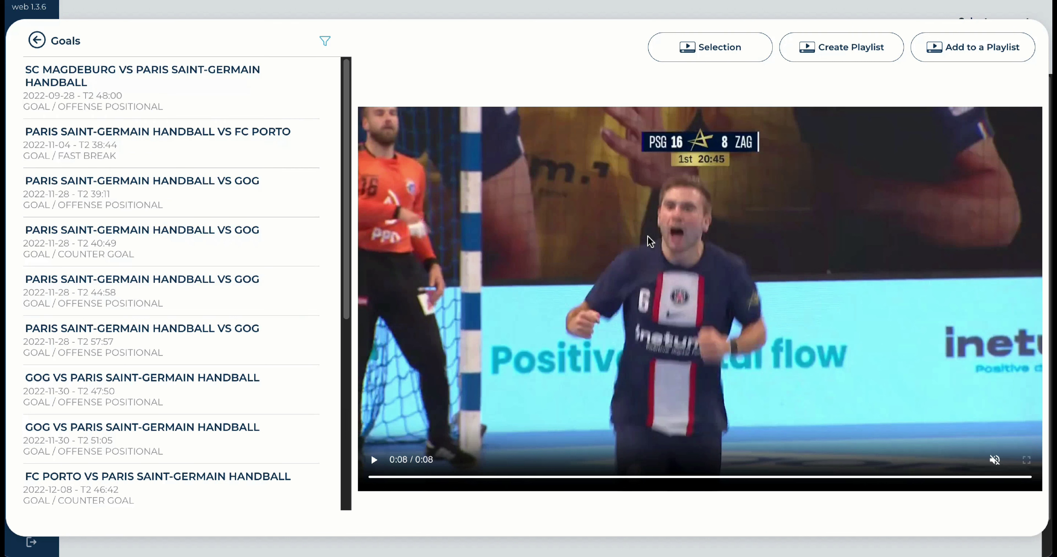
Play the HC PPD Zagreb goal clip and the GOG goal at 51:05
{"action": "scroll", "coordinate": [181, 365], "scroll_direction": "down", "scroll_amount": 5}
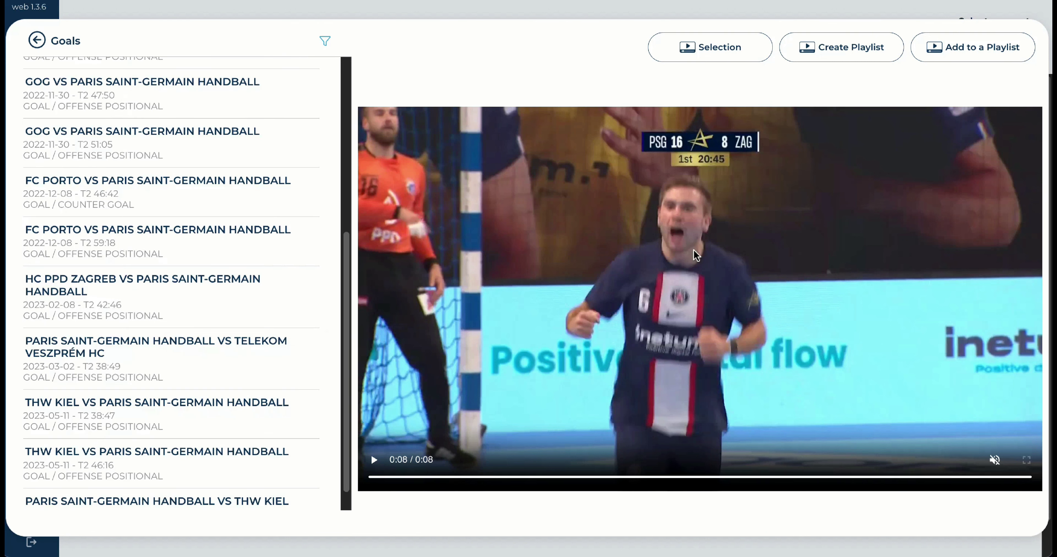
{"action": "left_click", "coordinate": [233, 273]}
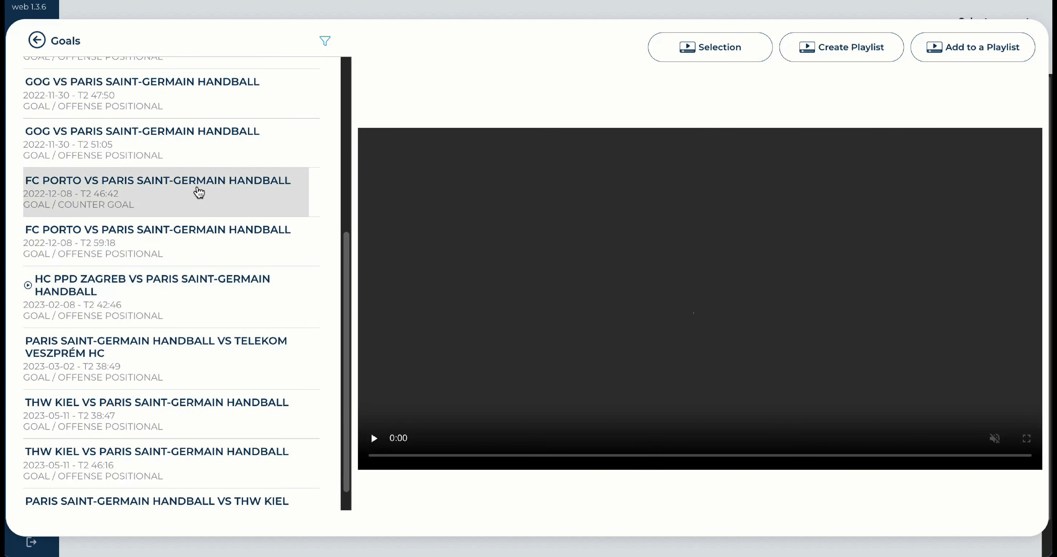
{"action": "left_click", "coordinate": [208, 145]}
{"action": "scroll", "coordinate": [221, 429], "scroll_direction": "down", "scroll_amount": 1}
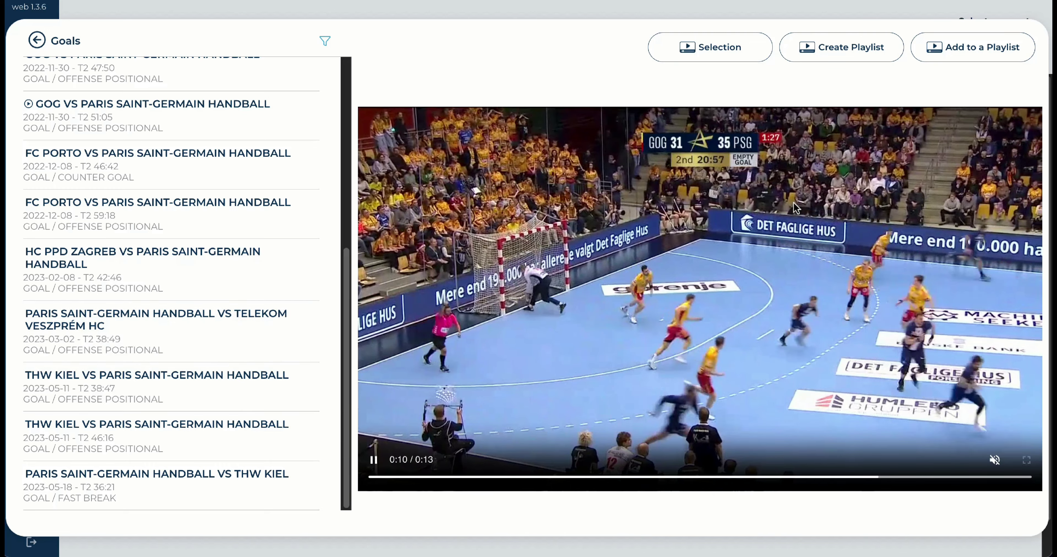
Select the FC Porto 46:42, HC PPD Zagreb and Telekom Veszprém goals, then return to the search summary
{"action": "left_click", "coordinate": [731, 45]}
{"action": "left_click", "coordinate": [228, 156]}
{"action": "left_click", "coordinate": [211, 273]}
{"action": "left_click", "coordinate": [216, 353]}
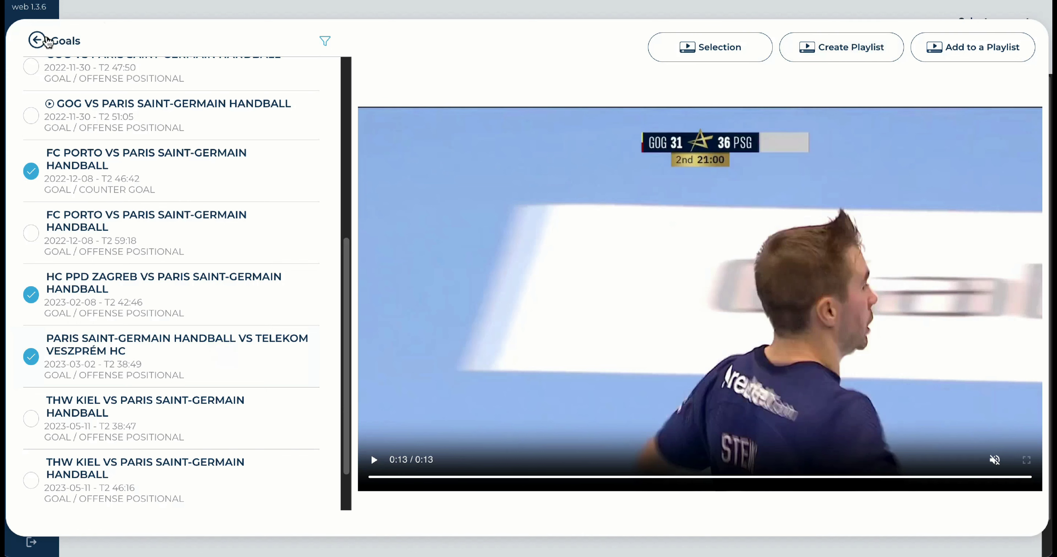
{"action": "left_click", "coordinate": [41, 40]}
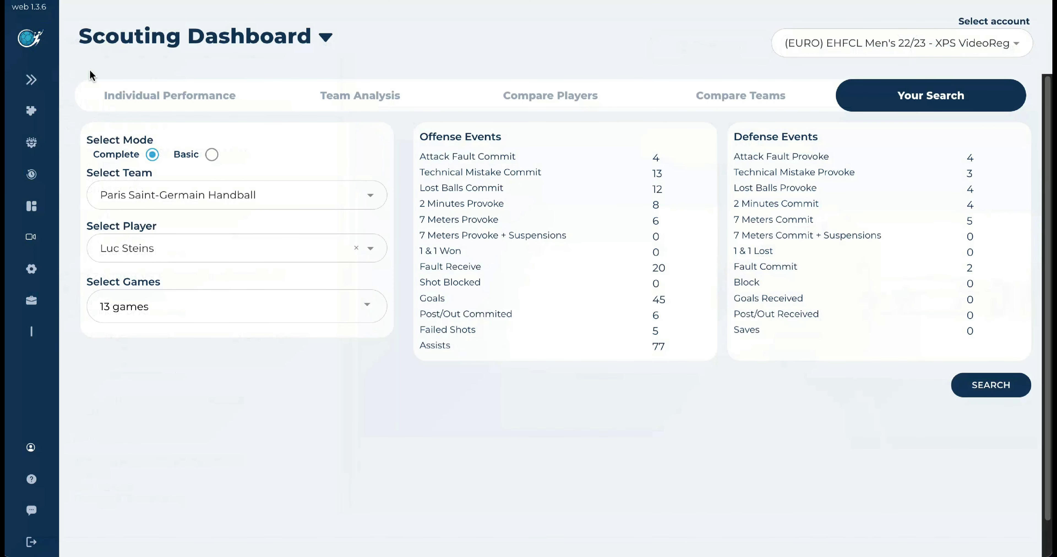